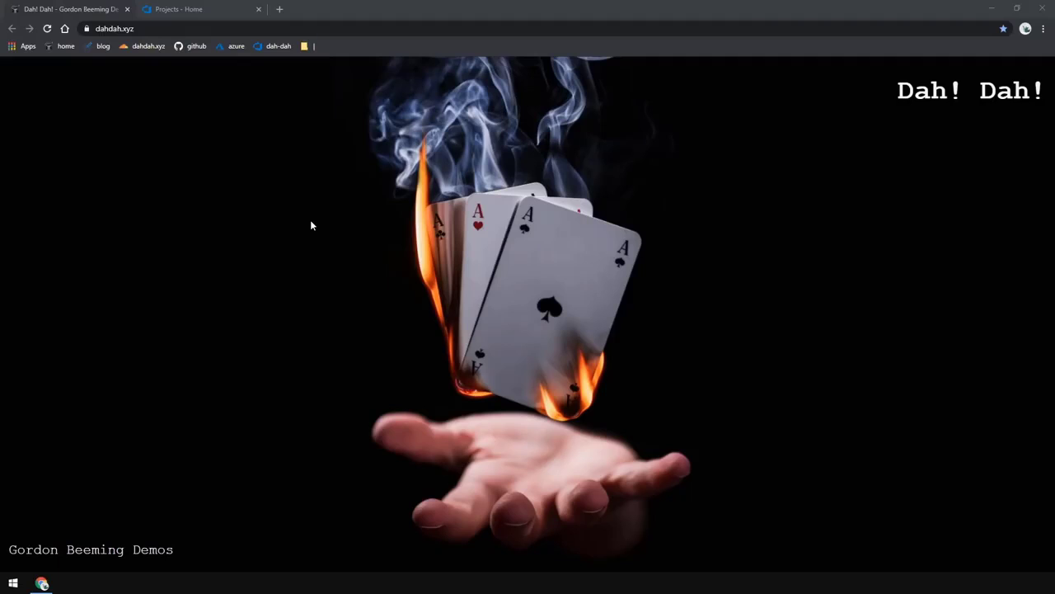
Open the Default project's Kanban board to review its work items
click(181, 5)
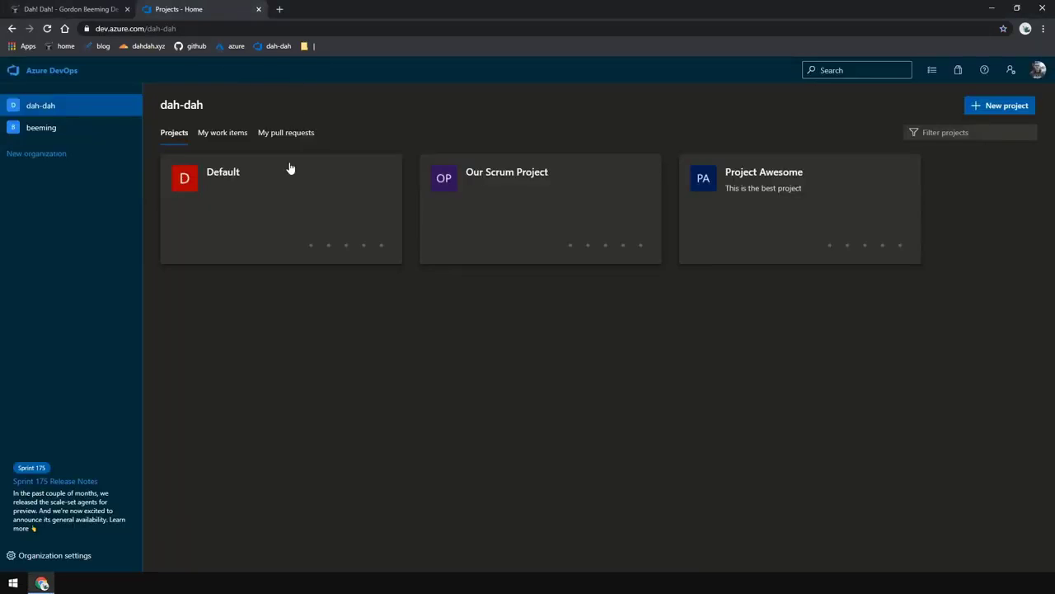
click(284, 189)
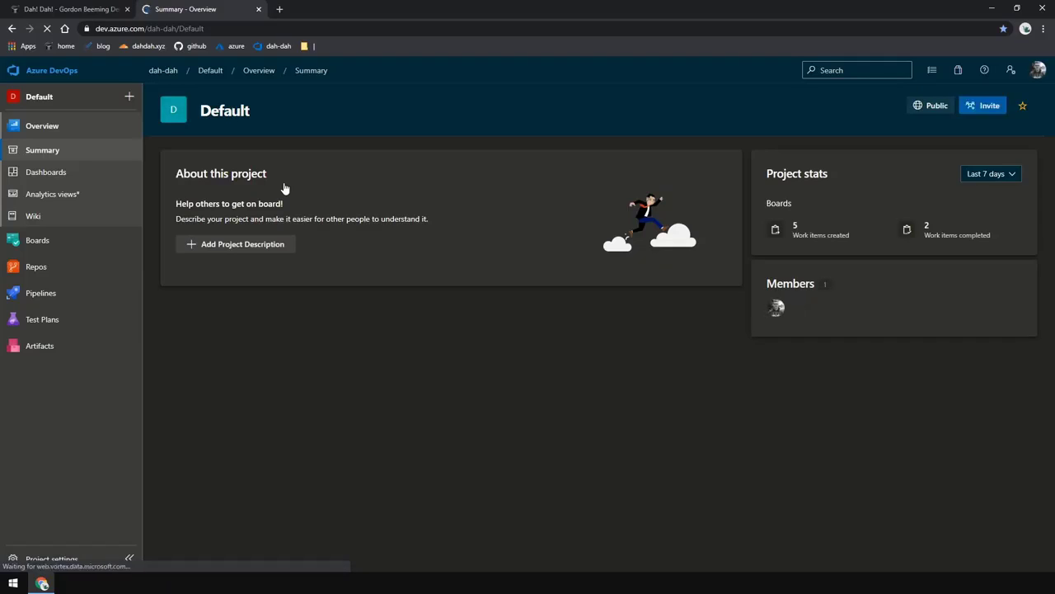
mouse_move(110, 251)
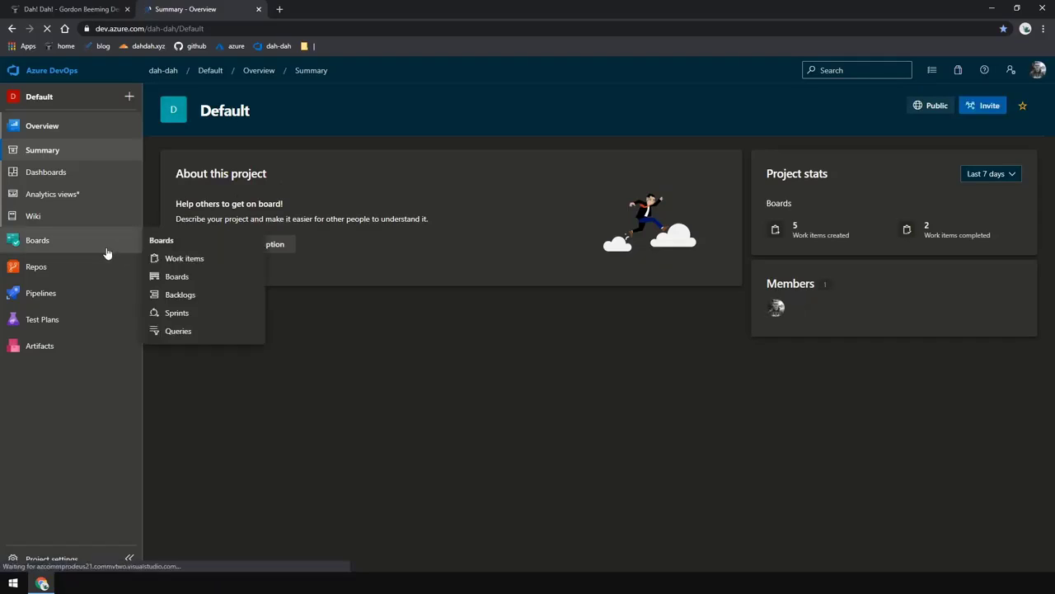
click(190, 280)
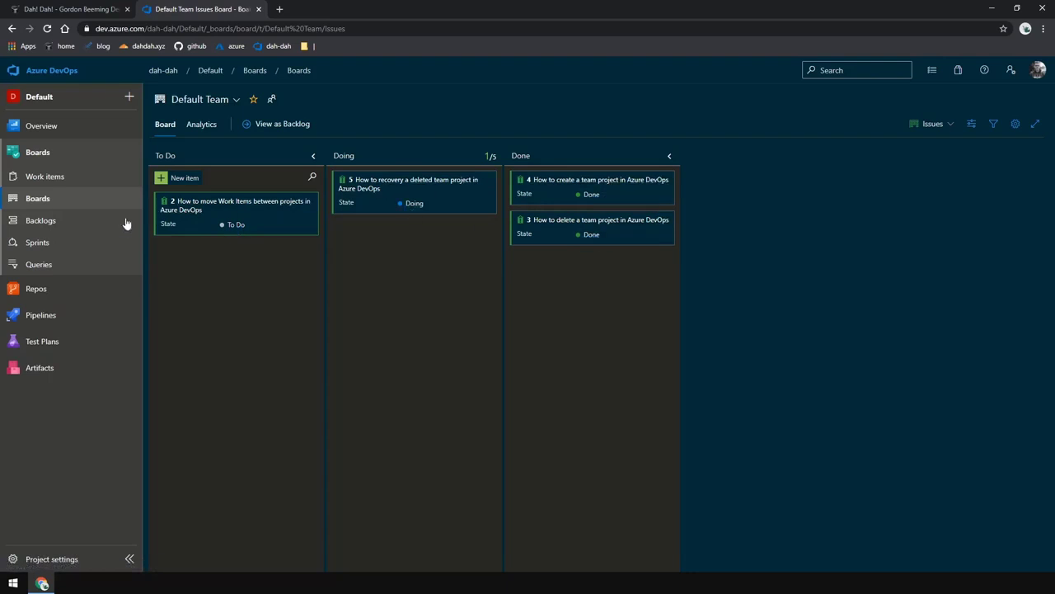
Create and run a new flat-list query of all work items, enlarging the results area
click(80, 265)
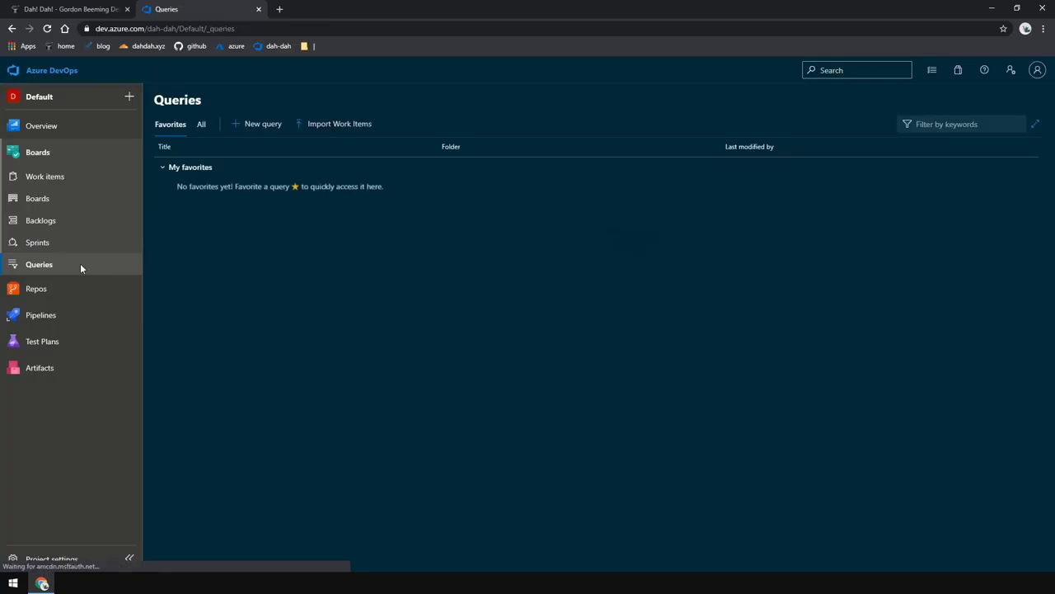
click(254, 124)
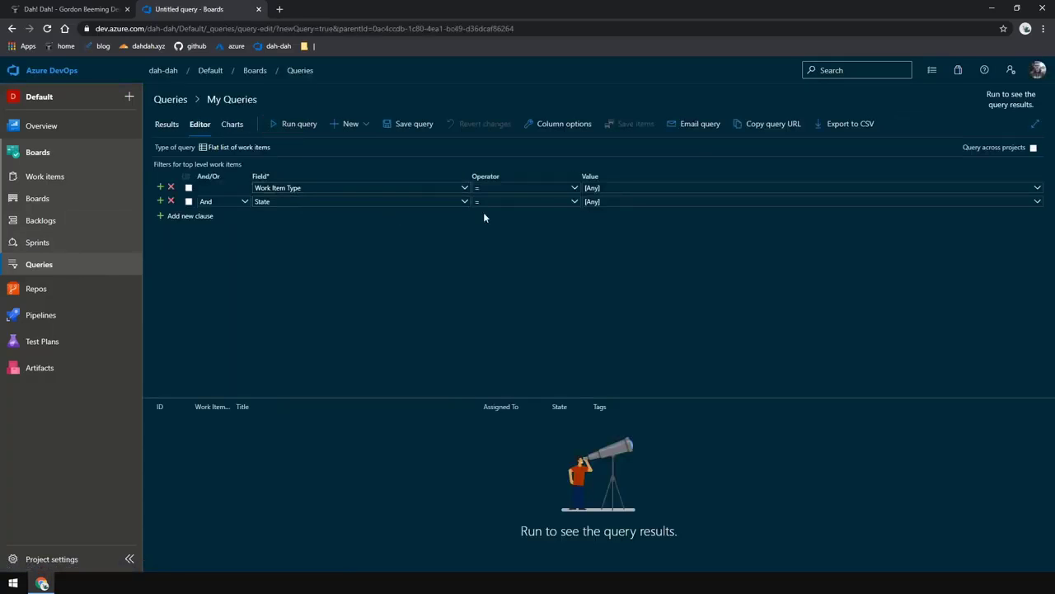
click(301, 124)
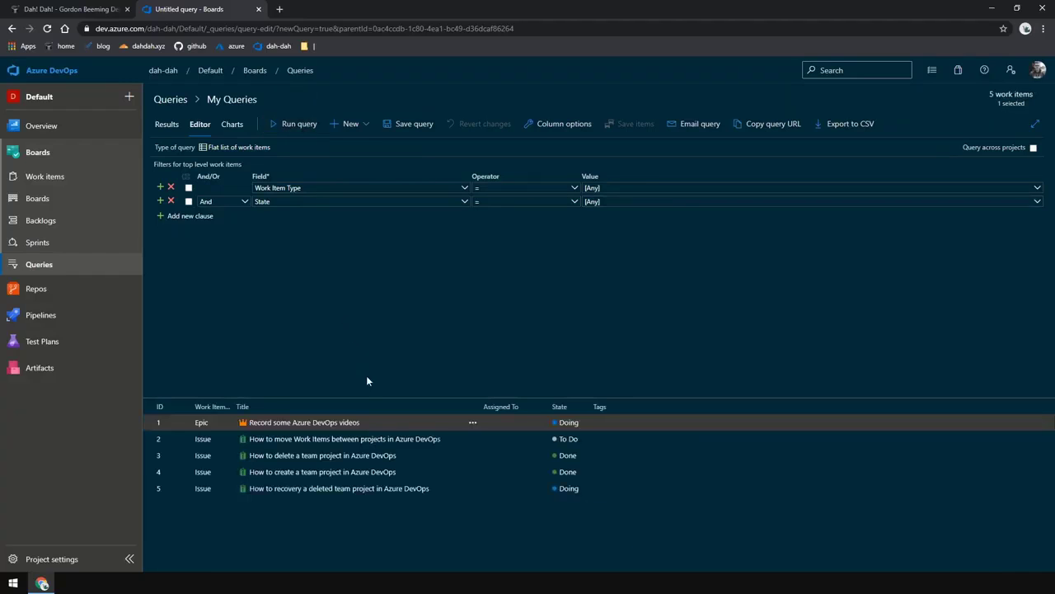
drag(359, 397, 362, 233)
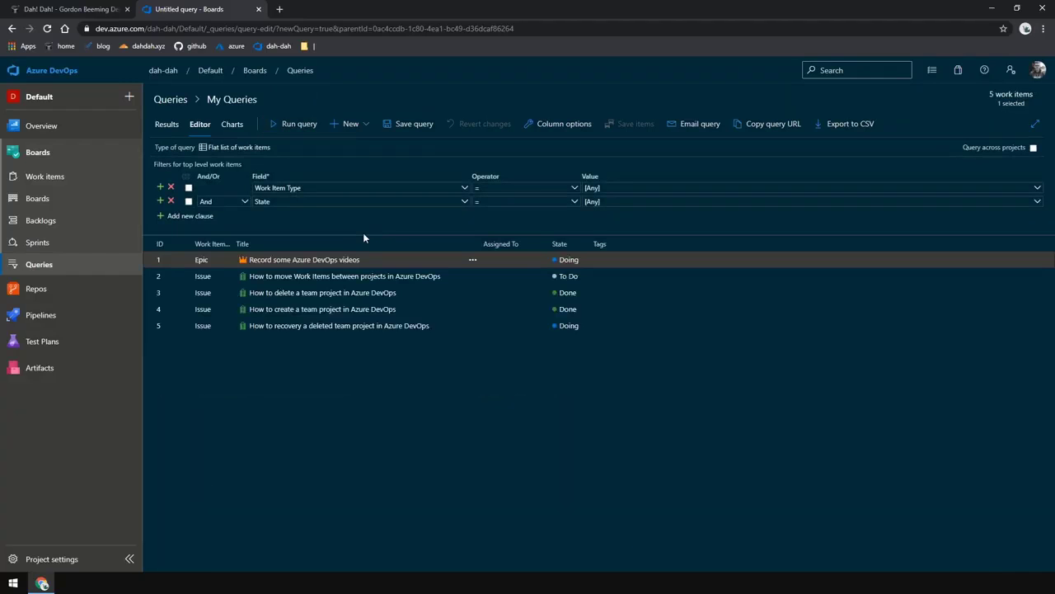
Select all five work items and start moving them to Project Awesome as the destination project
shift+click(607, 329)
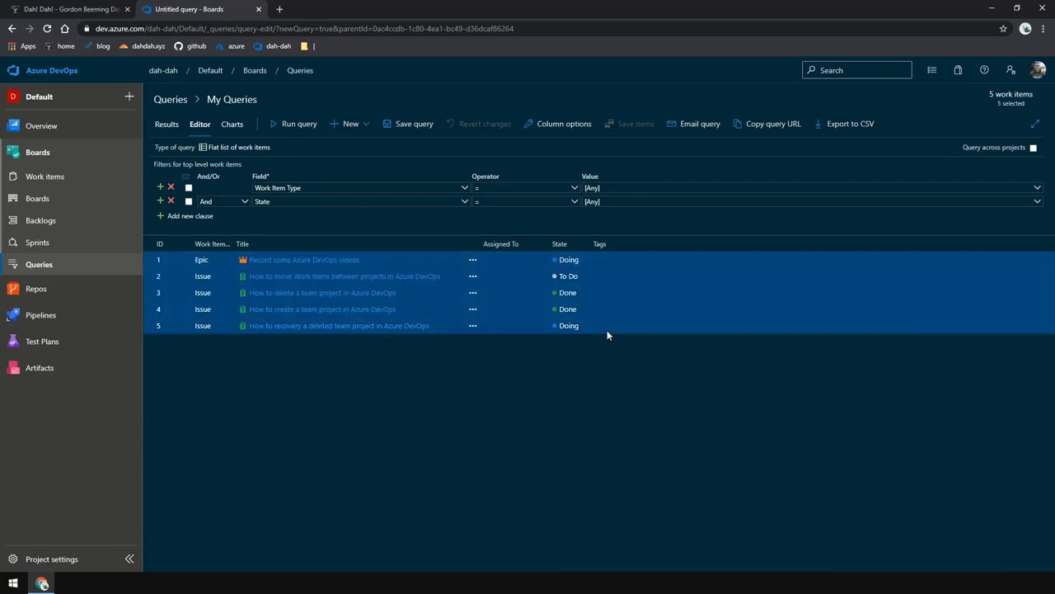
right_click(620, 281)
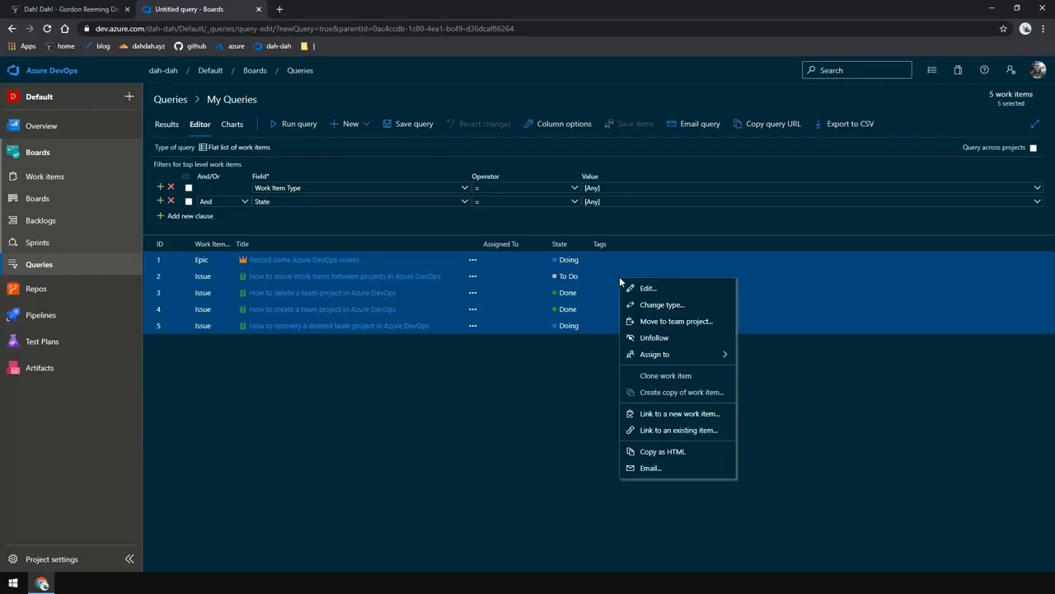
click(676, 321)
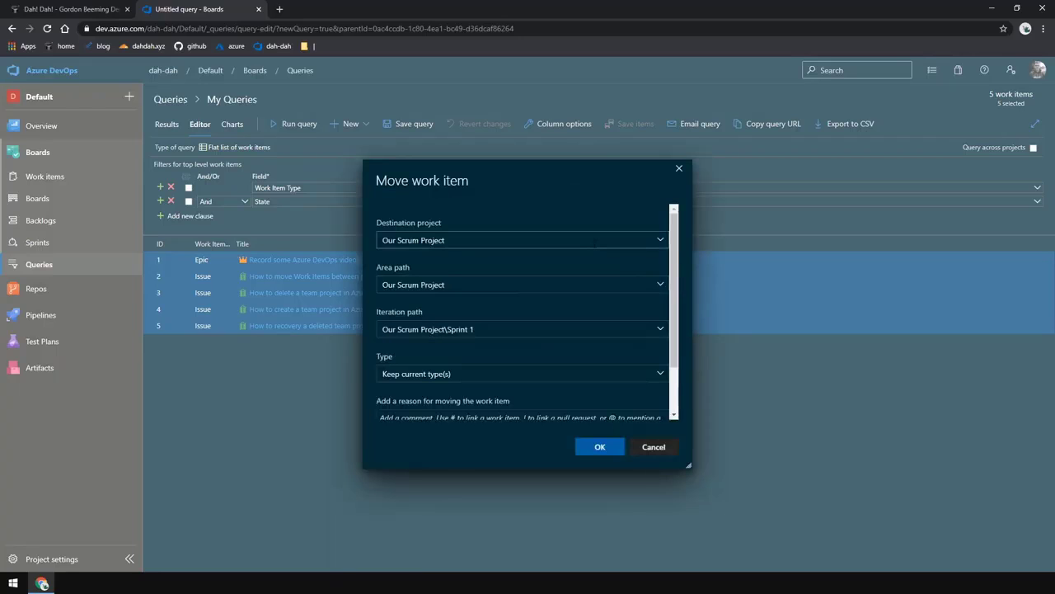
click(659, 239)
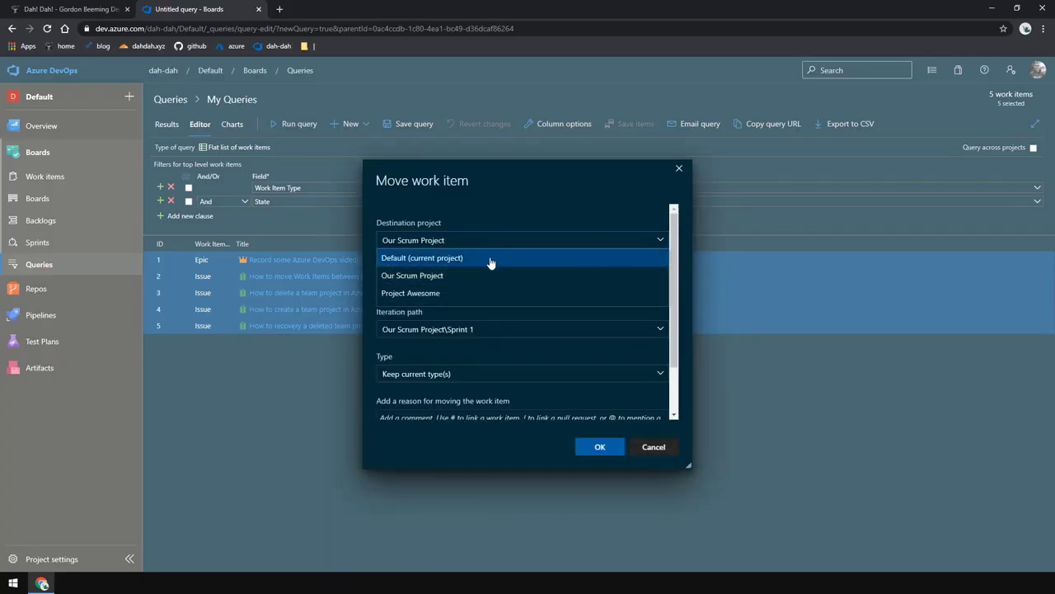
click(440, 292)
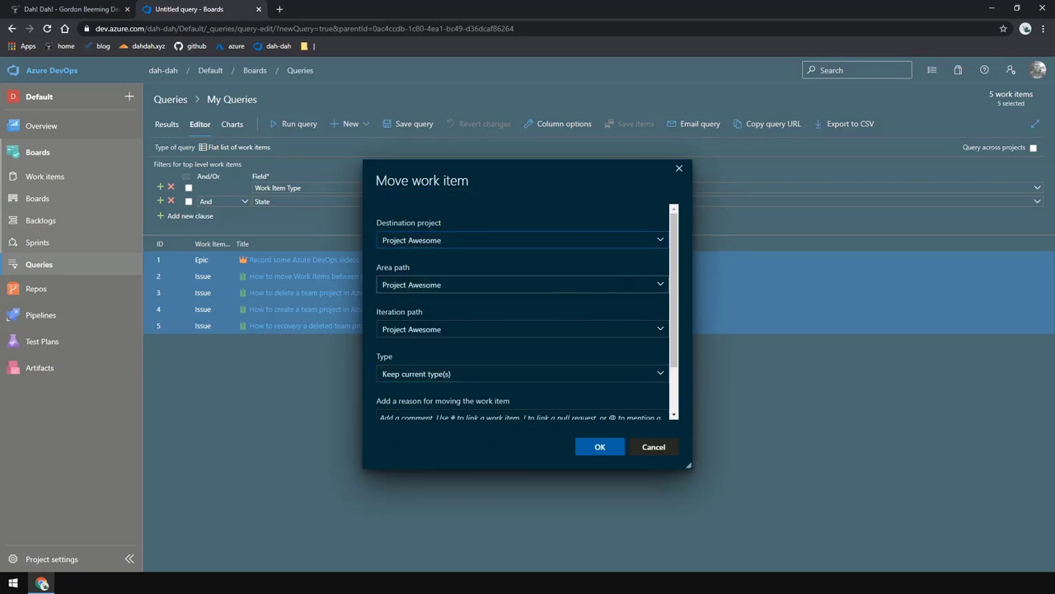
Review the area and iteration paths and keep the current work item types for the move
click(659, 283)
click(509, 307)
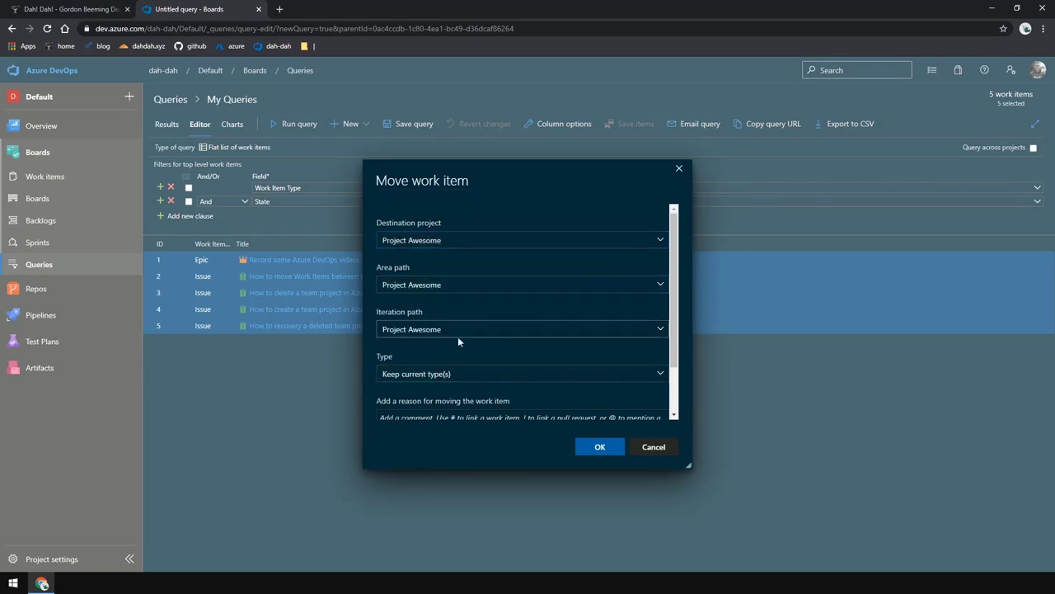
click(659, 328)
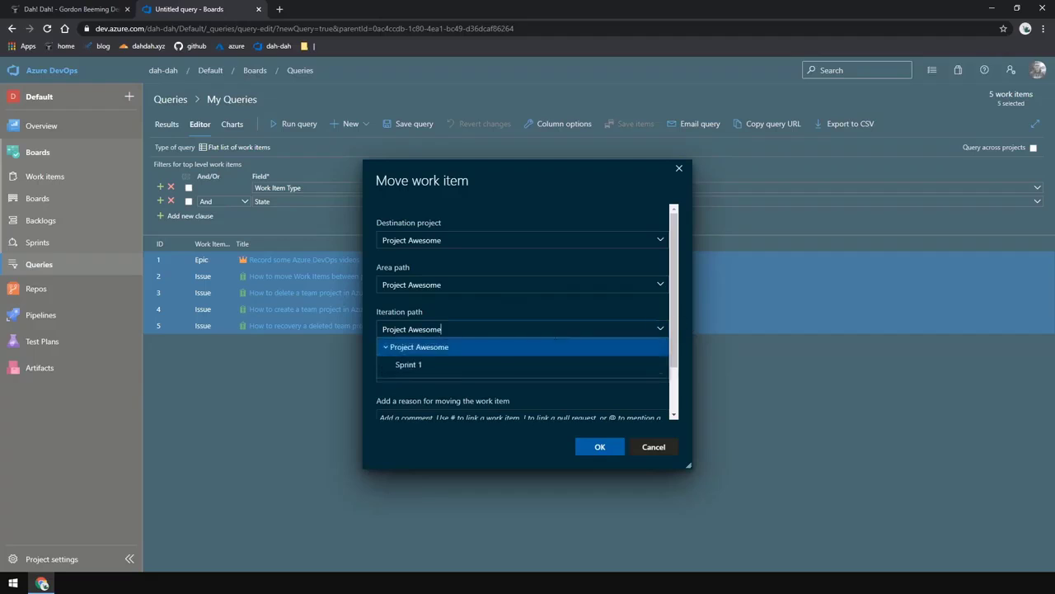
click(521, 320)
scroll(537, 309, down, 1)
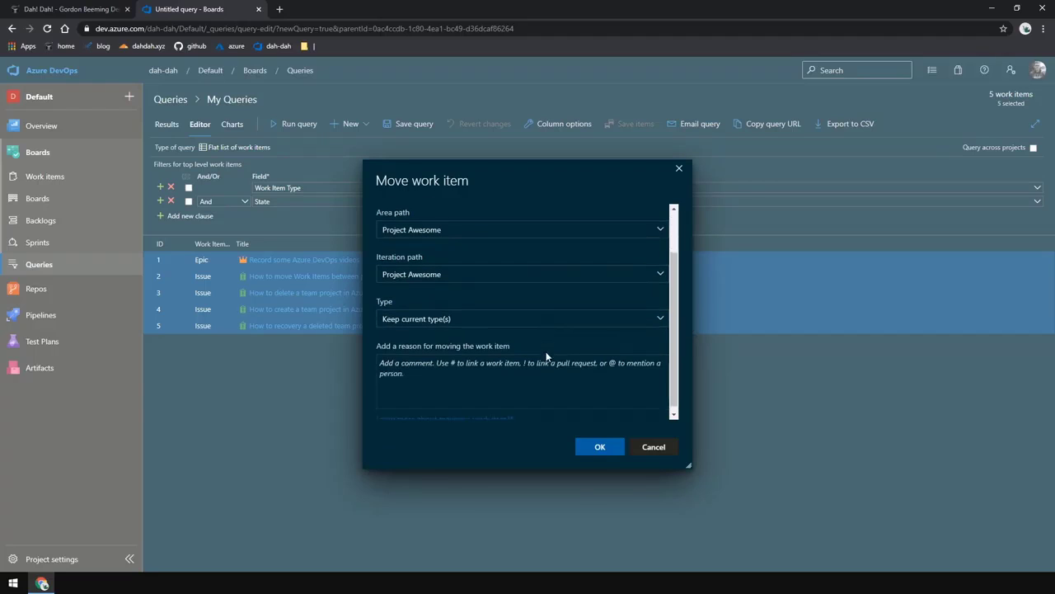
click(660, 318)
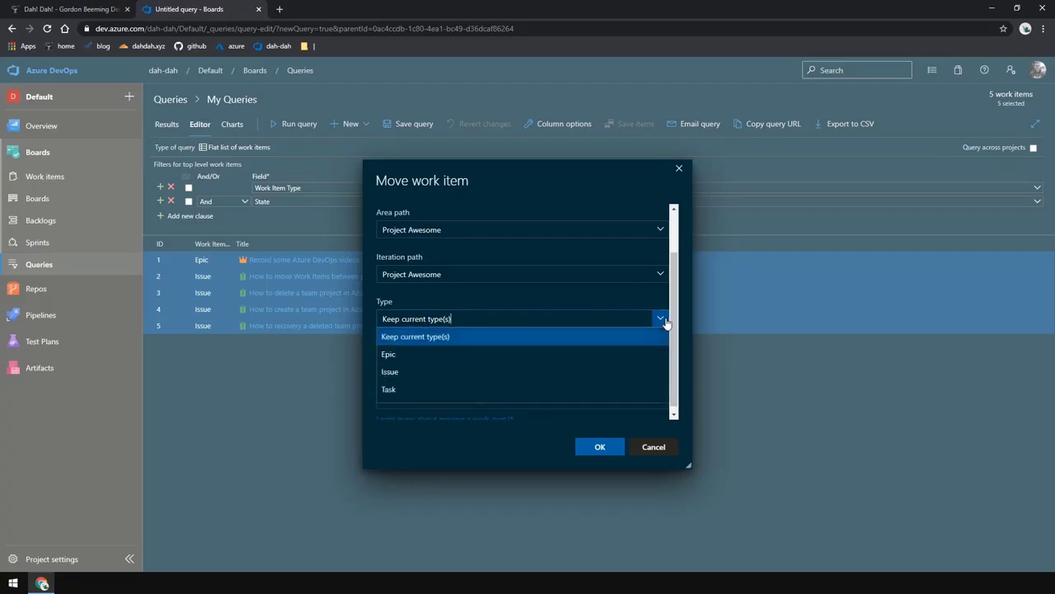
click(466, 341)
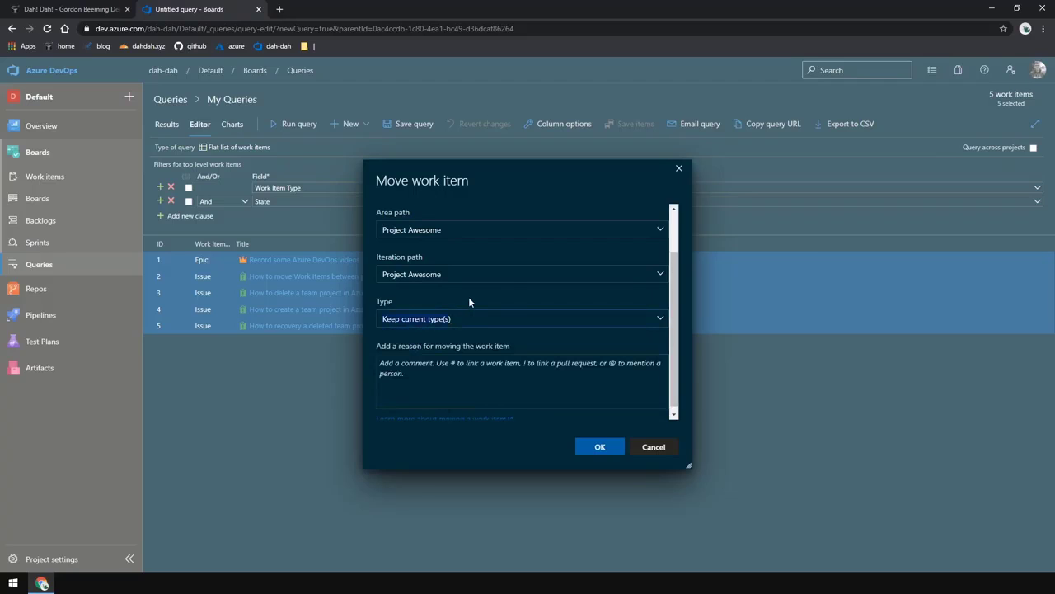
Enter a reason for moving the items to Project Awesome and confirm the move
click(531, 363)
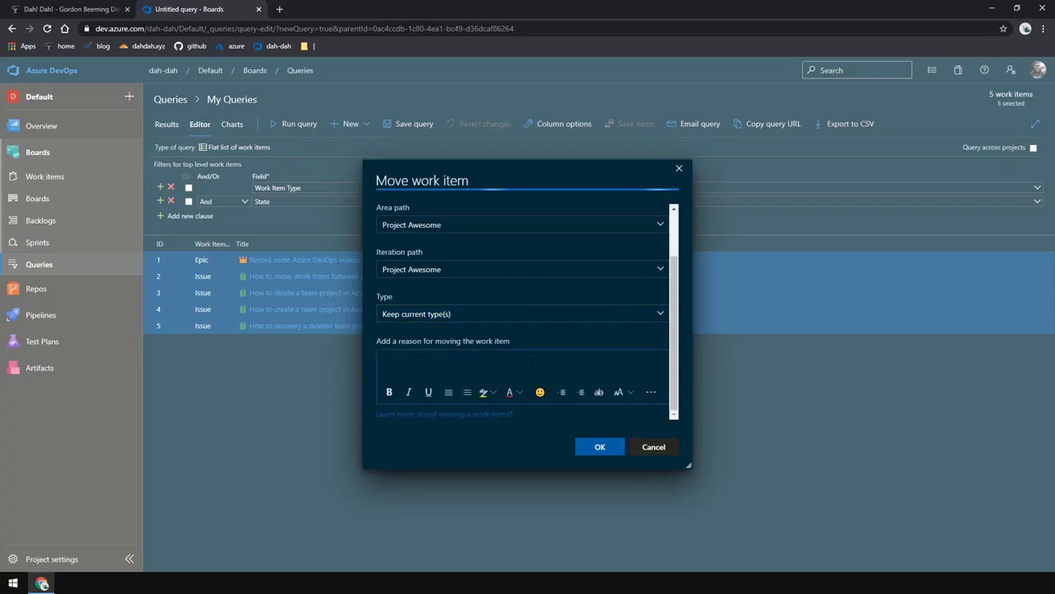
text(Moving to project awesome)
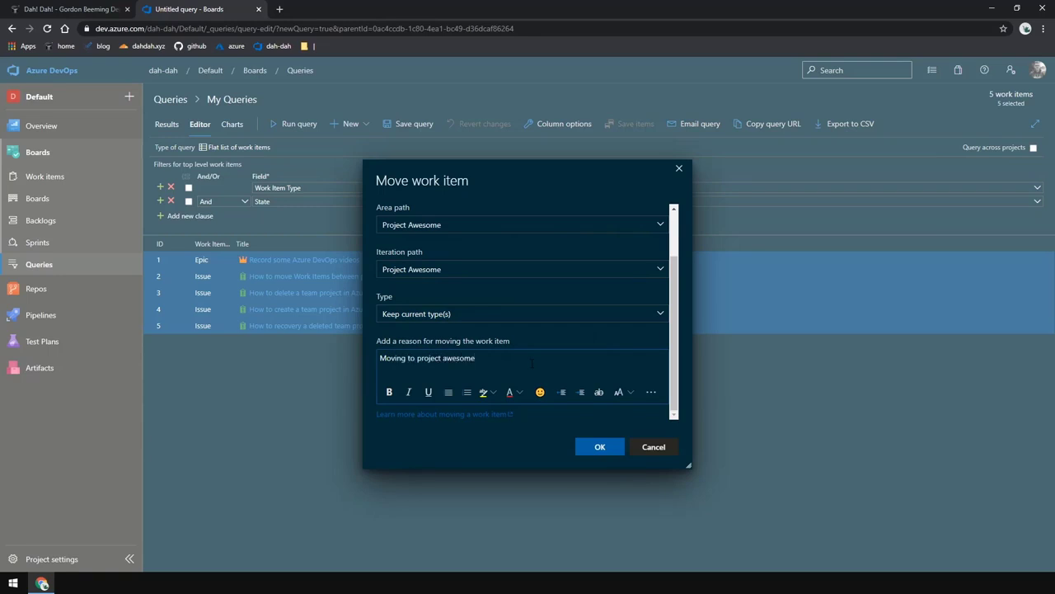
click(611, 455)
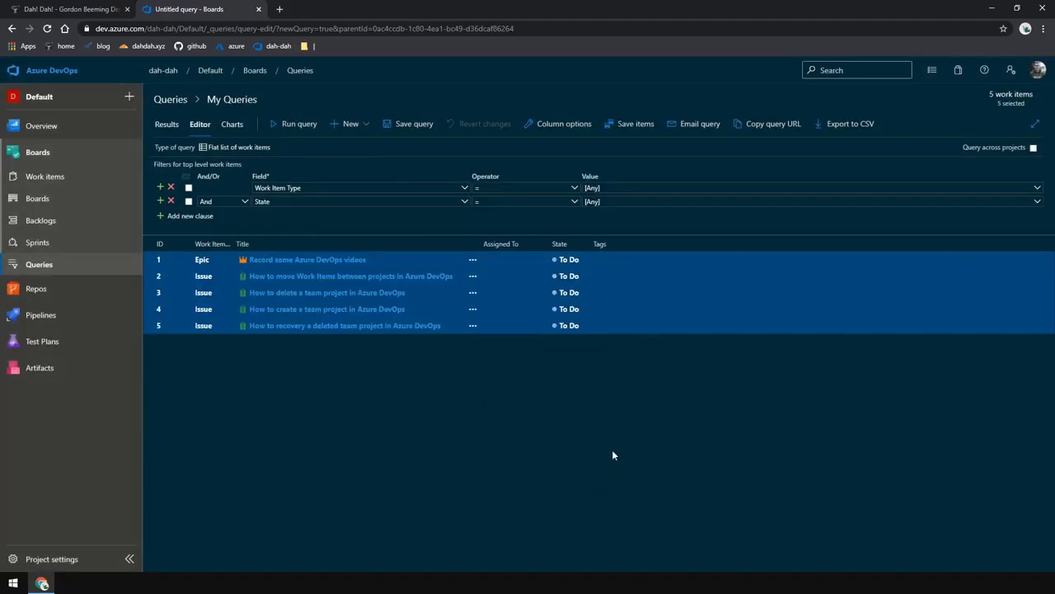
Save the moved work items in the query results
click(631, 328)
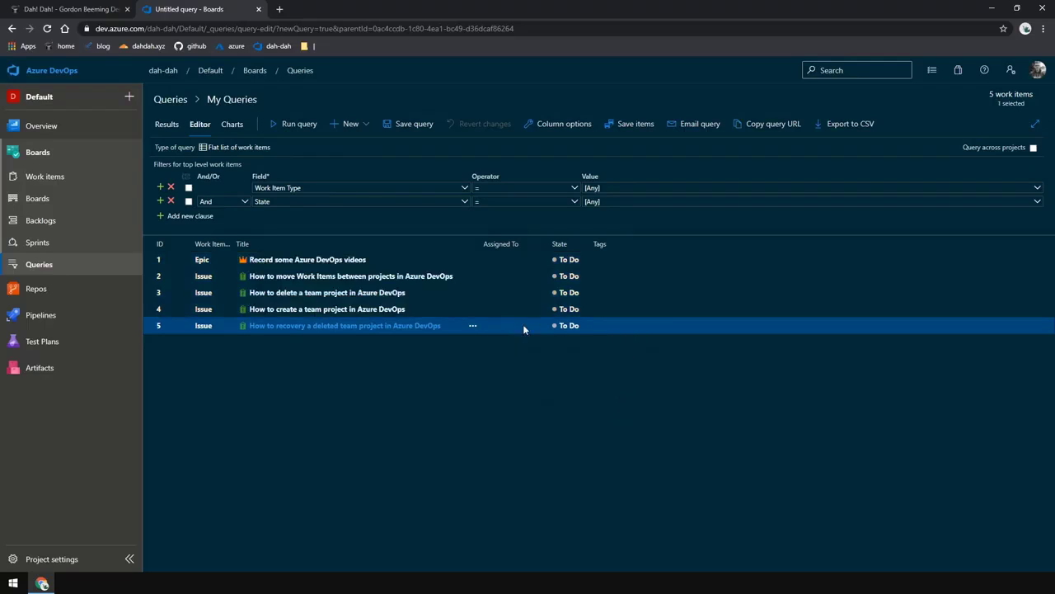
ctrl+click(573, 278)
ctrl+click(573, 278)
click(633, 131)
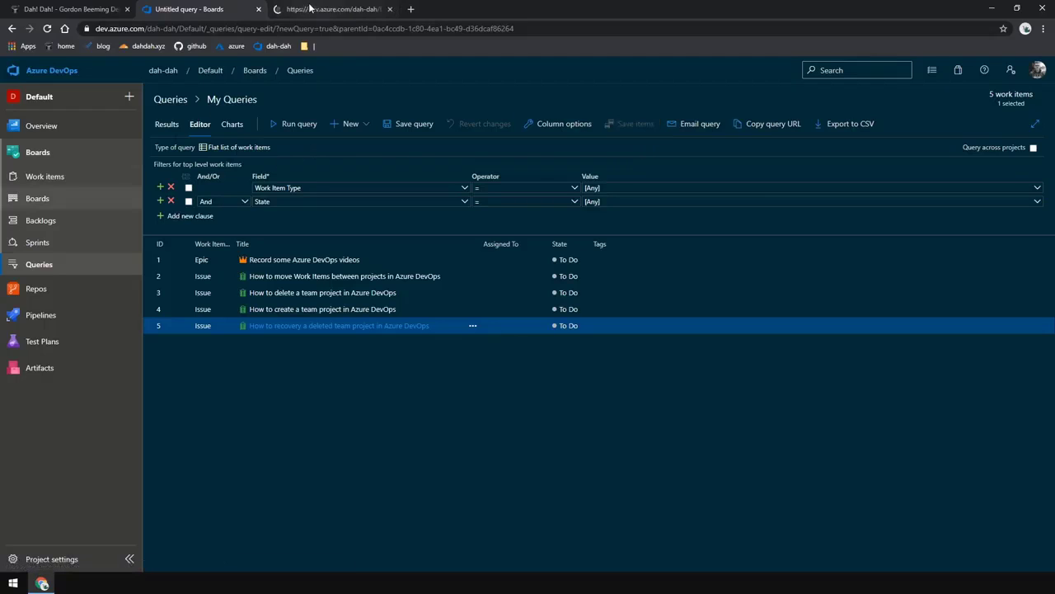
Open Project Awesome's board in a new tab to check the moved work items
click(310, 9)
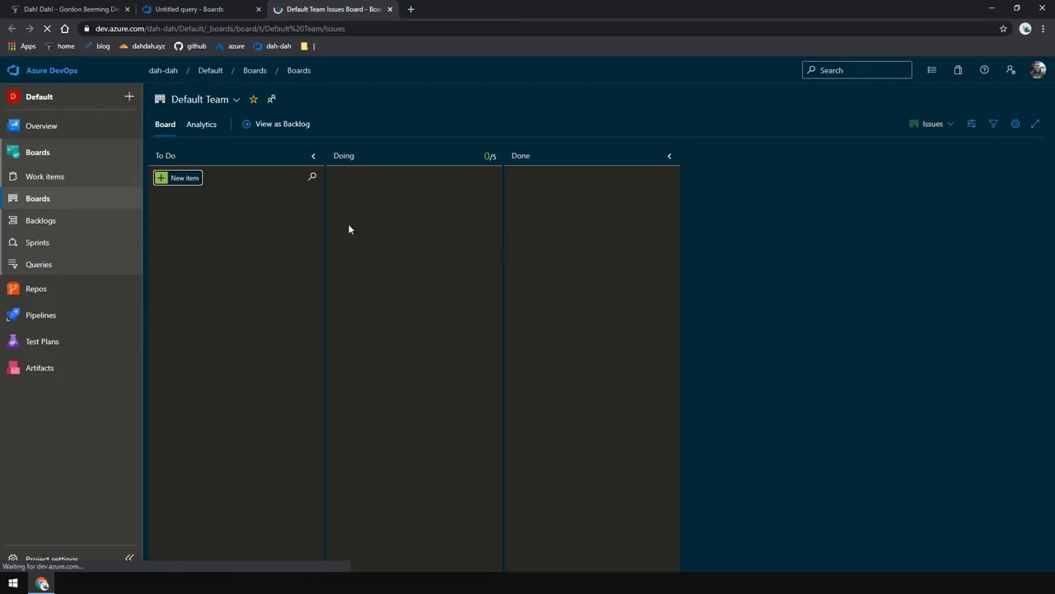
click(66, 74)
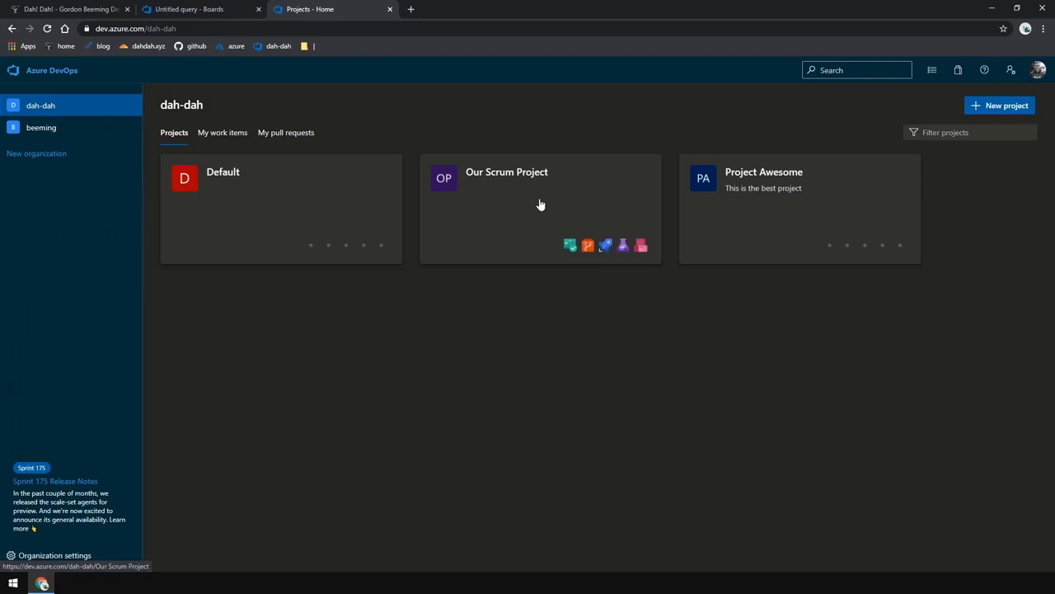
click(760, 204)
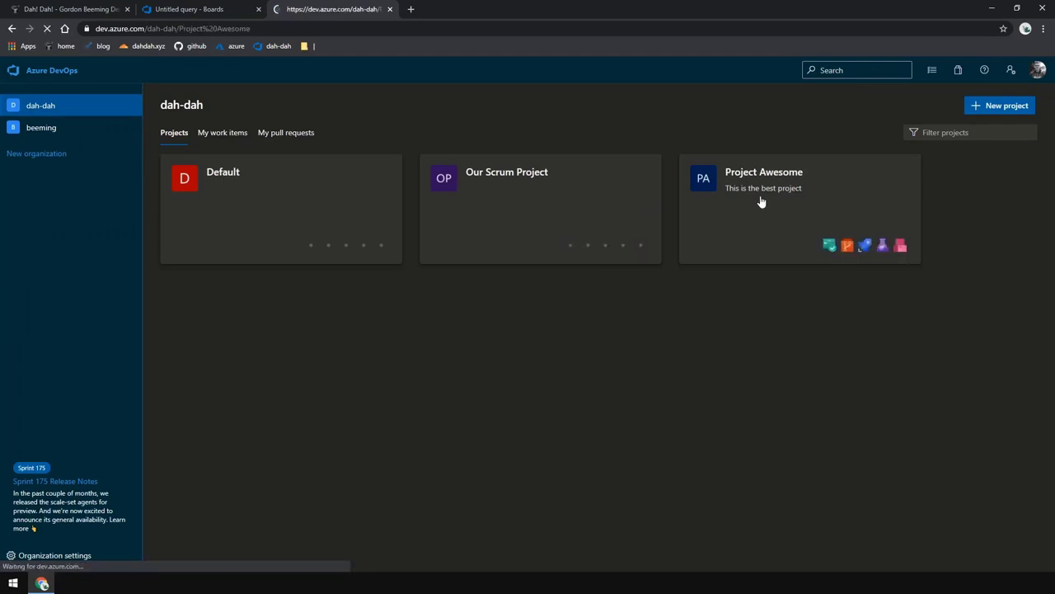
mouse_move(80, 247)
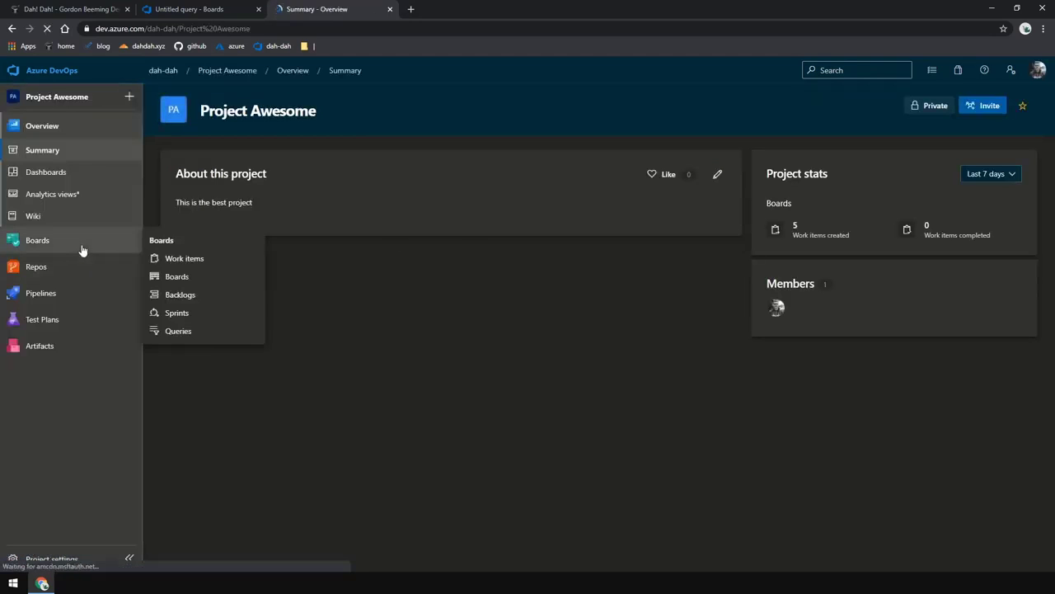
click(191, 281)
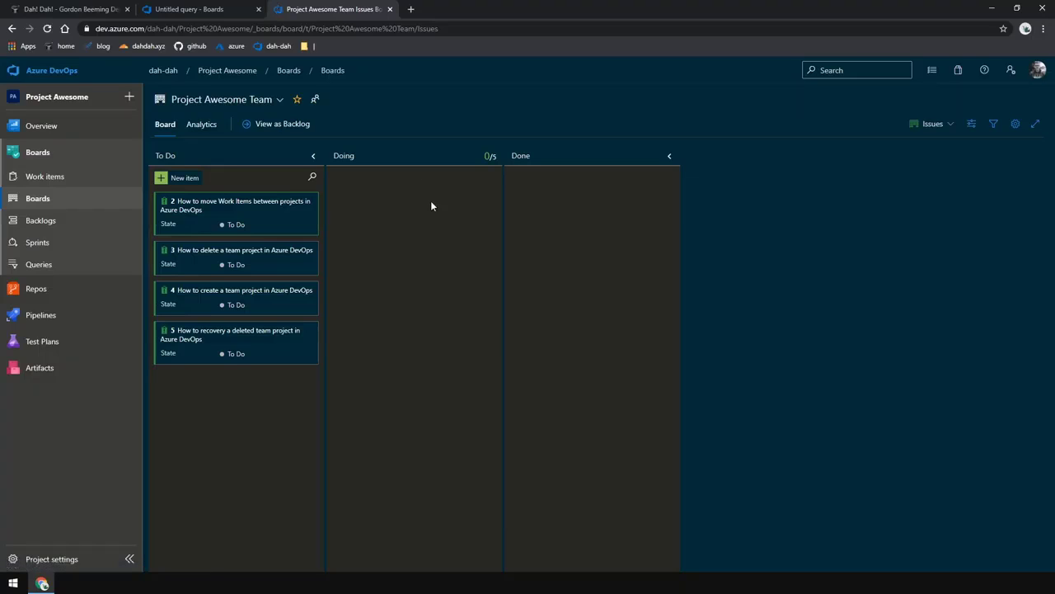
Move all of Project Awesome's work items back to the Default project under the Team ABC area path
click(78, 264)
right_click(659, 289)
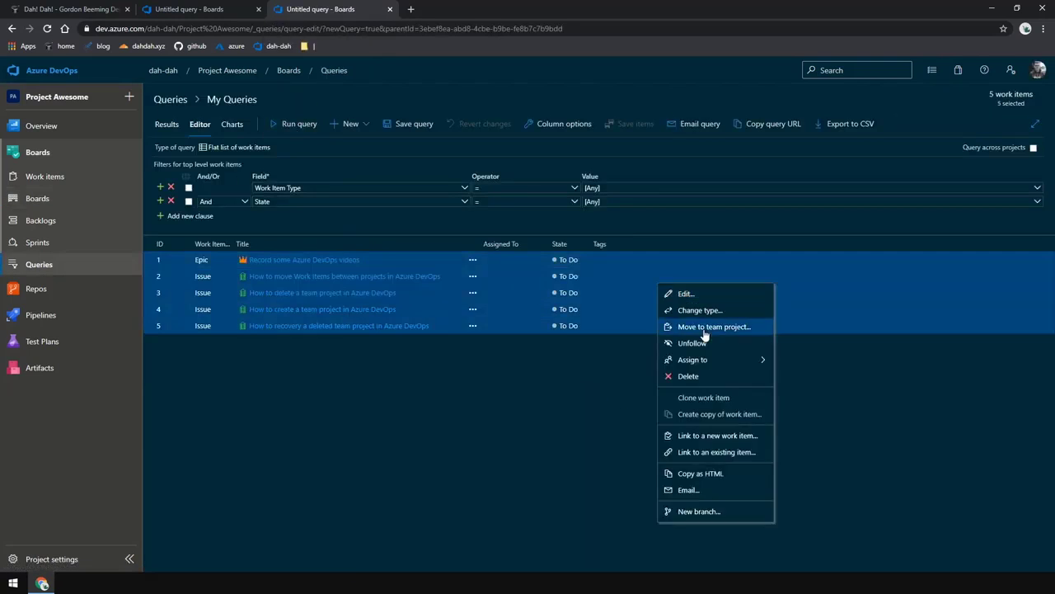
click(705, 329)
click(528, 239)
click(499, 258)
click(561, 315)
click(563, 352)
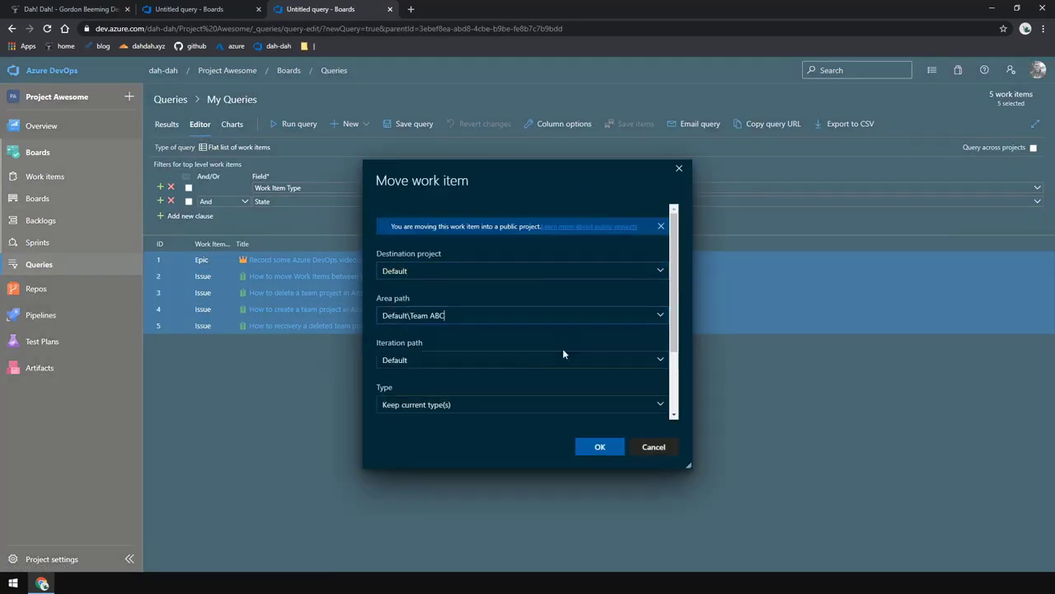
click(565, 360)
click(569, 416)
click(599, 446)
Save the moved work items and return to the query in the Default project
click(641, 124)
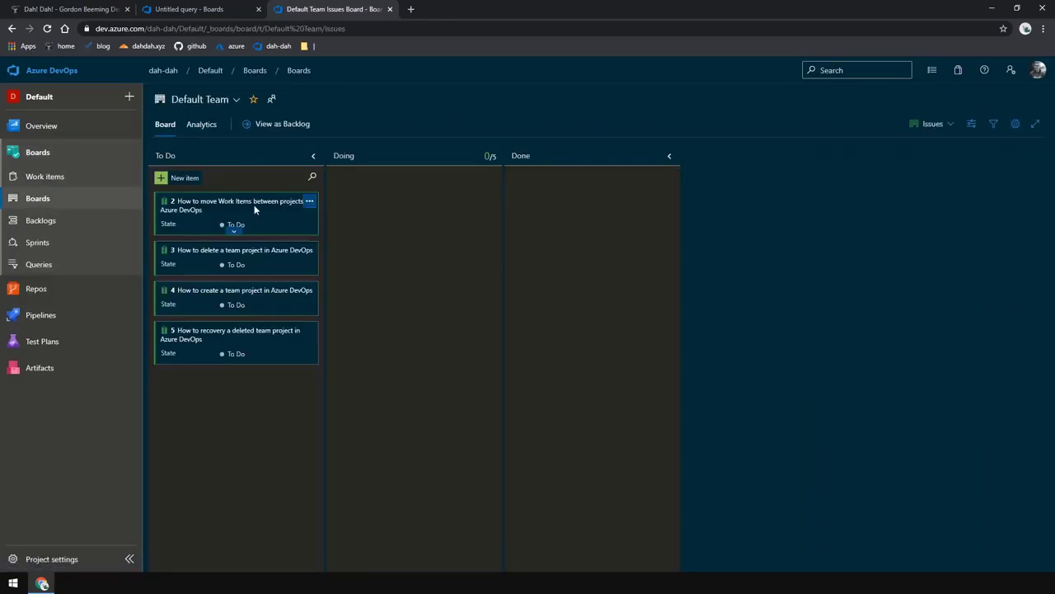
drag(321, 289, 610, 264)
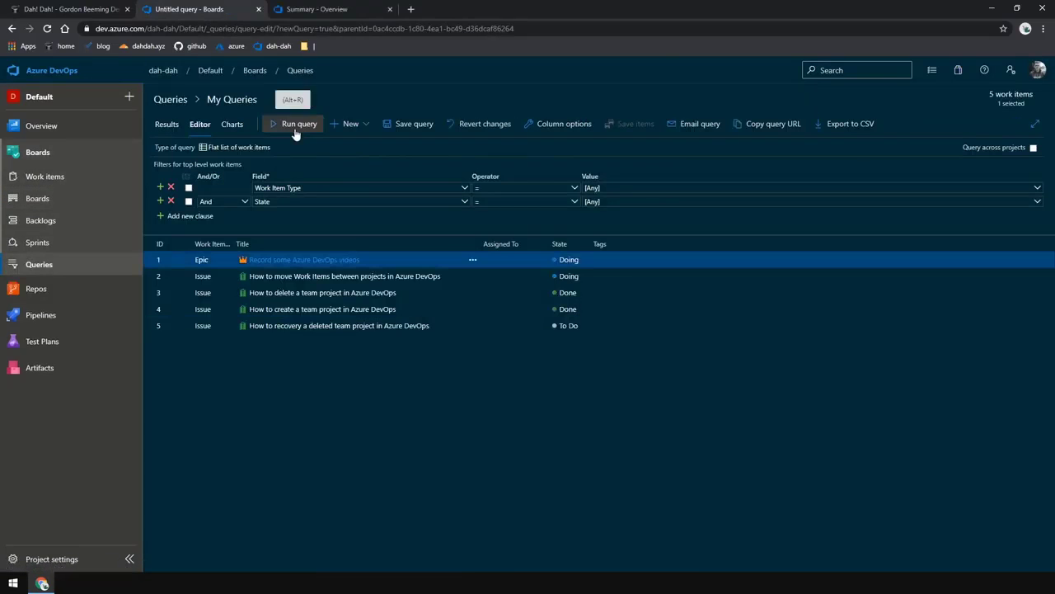
Try to move all five work items to Our Scrum Project, keeping their current types
shift+click(696, 329)
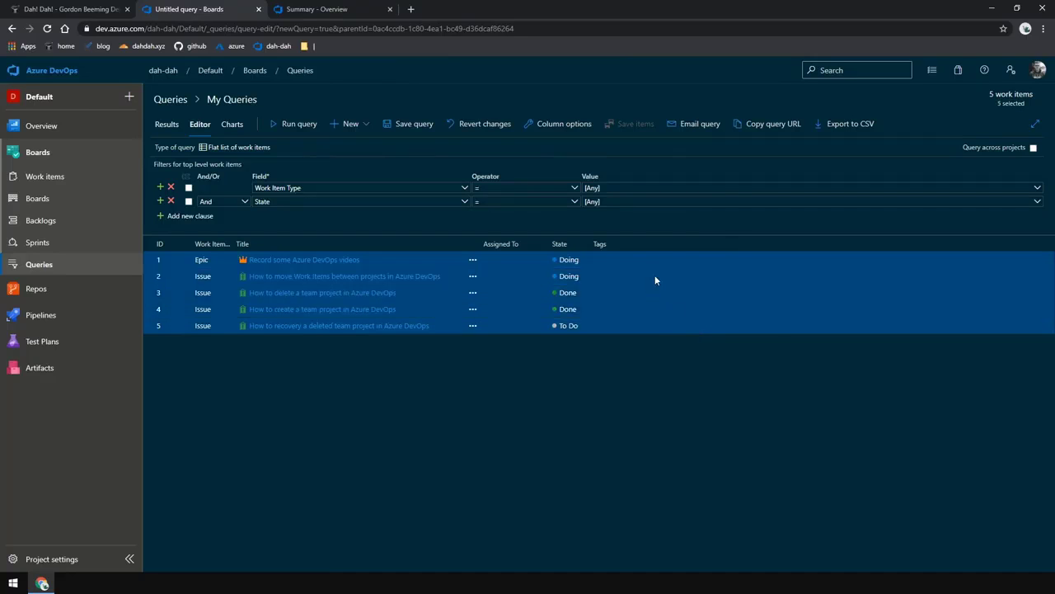
right_click(656, 280)
click(730, 324)
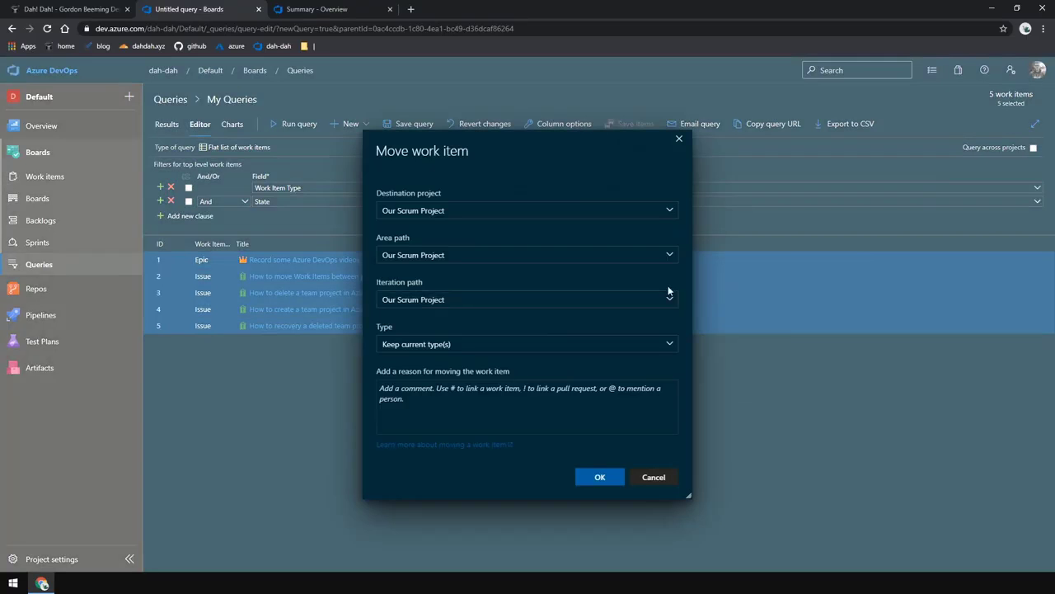
click(668, 210)
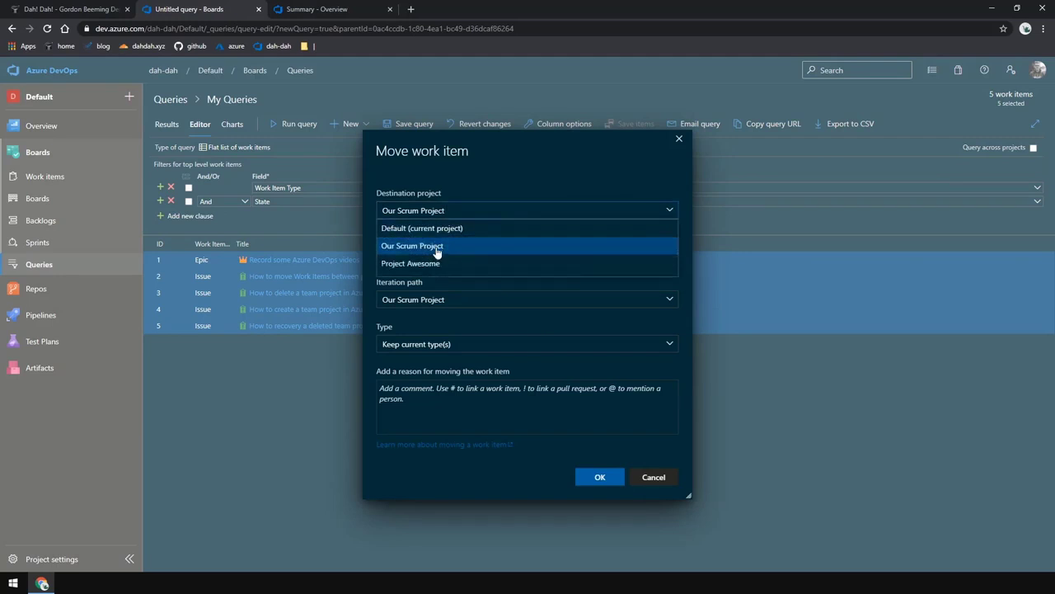
click(496, 245)
click(669, 256)
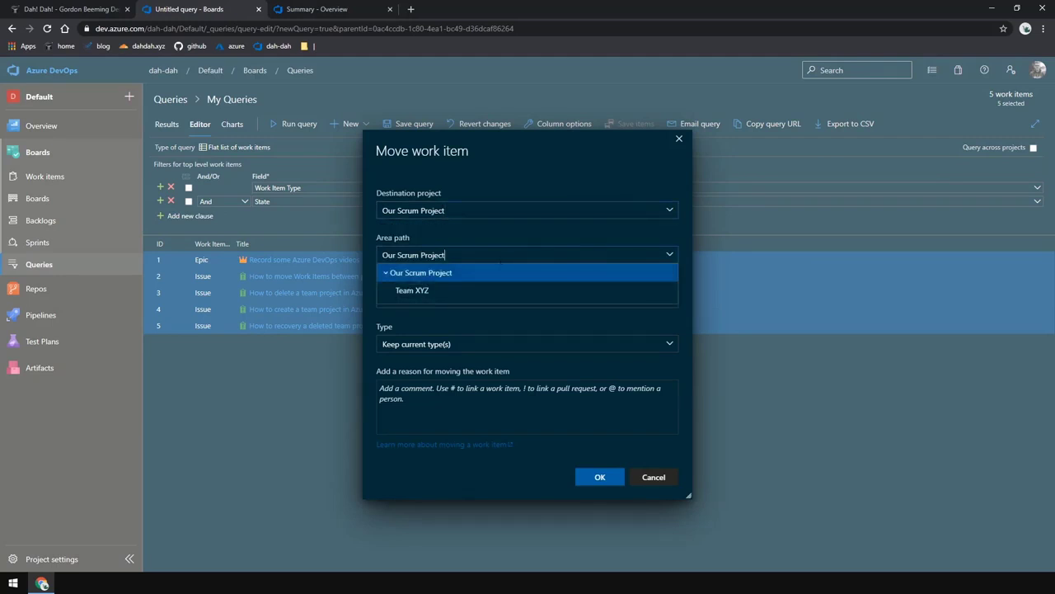
click(468, 274)
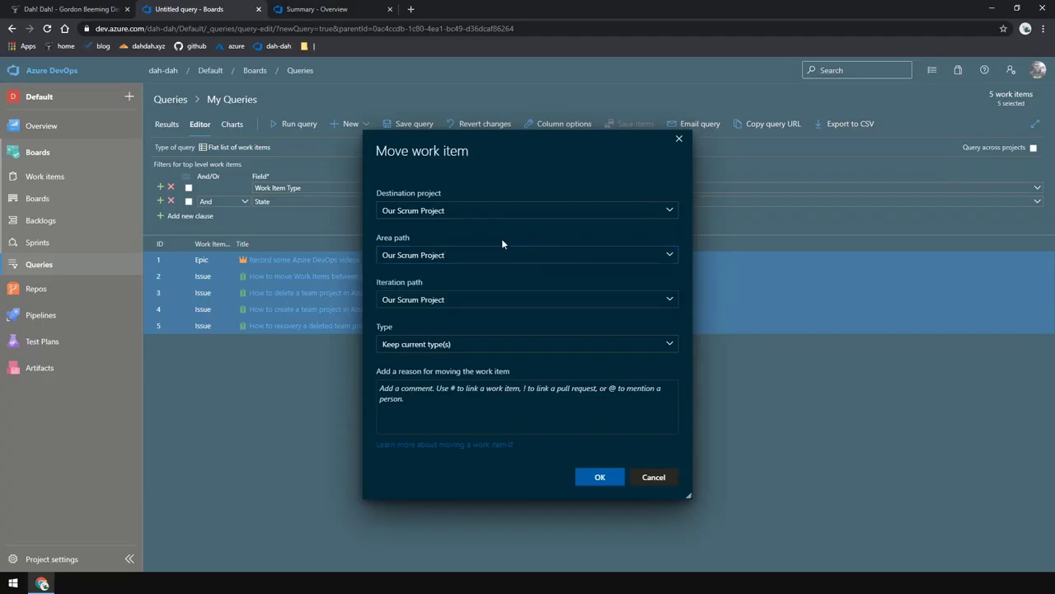
click(670, 301)
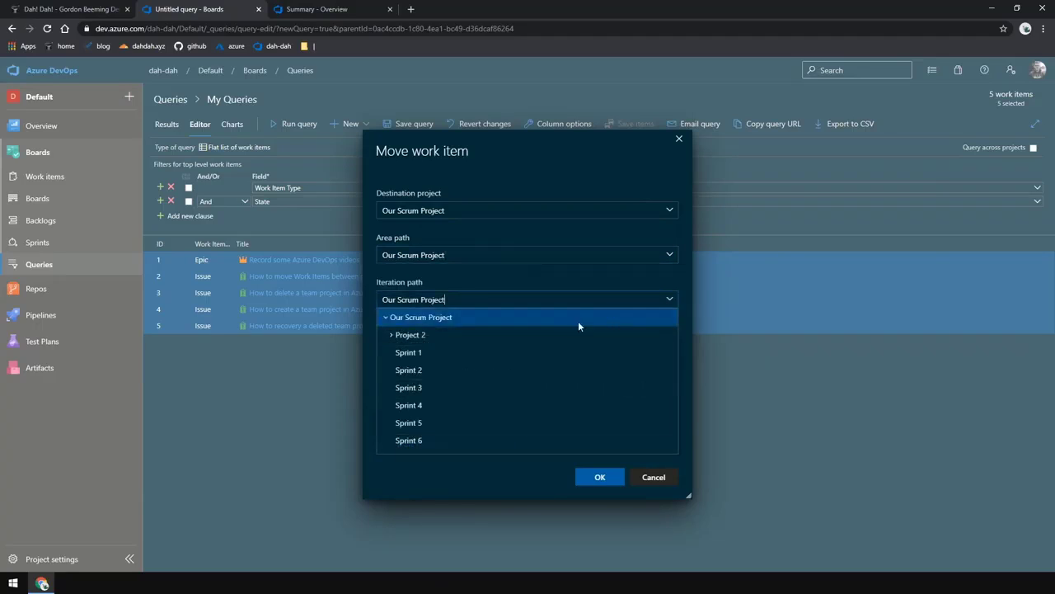
click(390, 336)
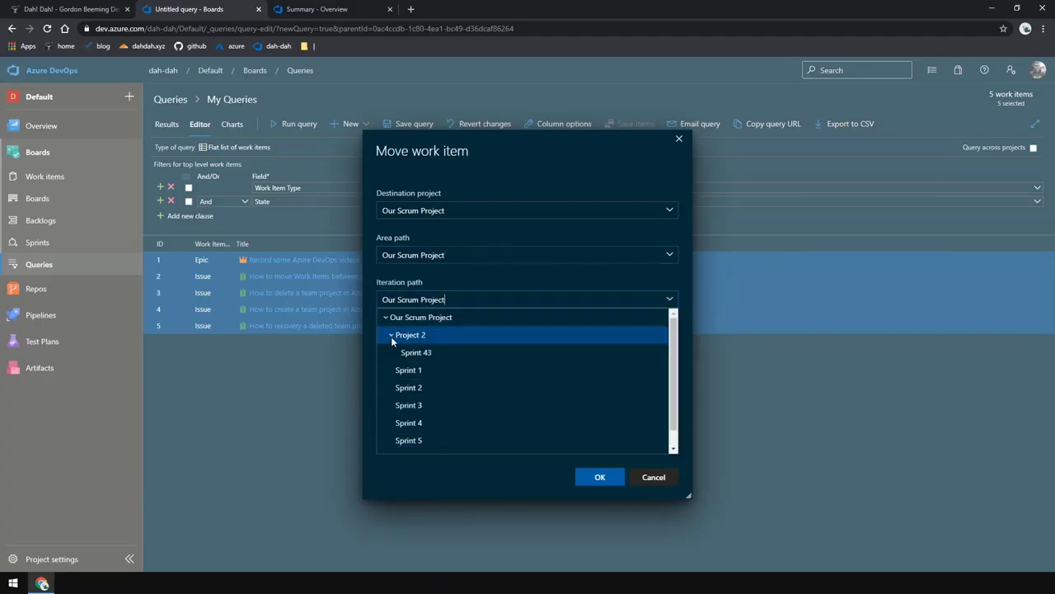
click(475, 282)
click(595, 477)
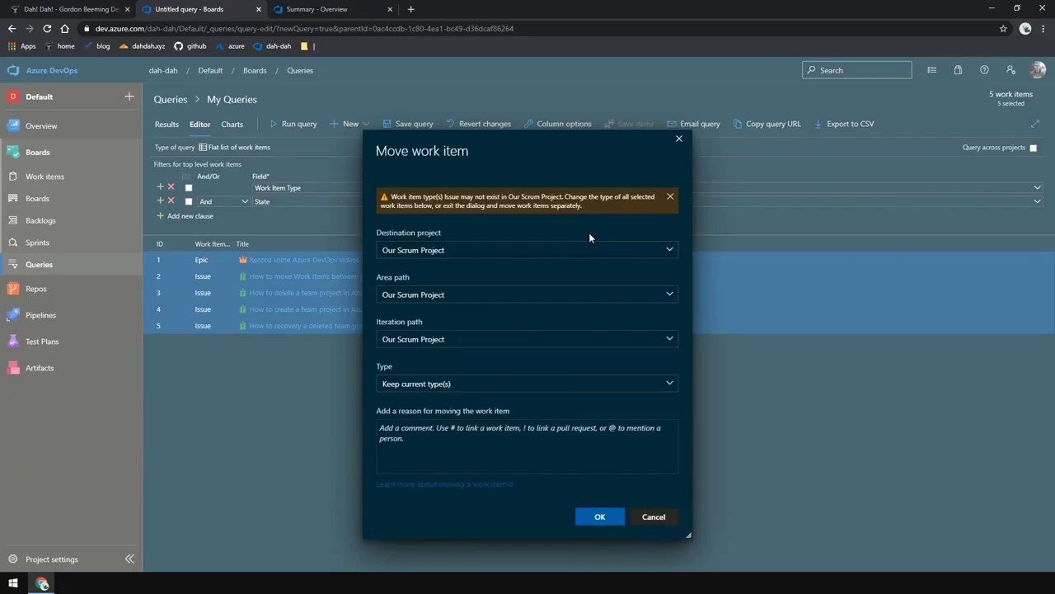
click(654, 517)
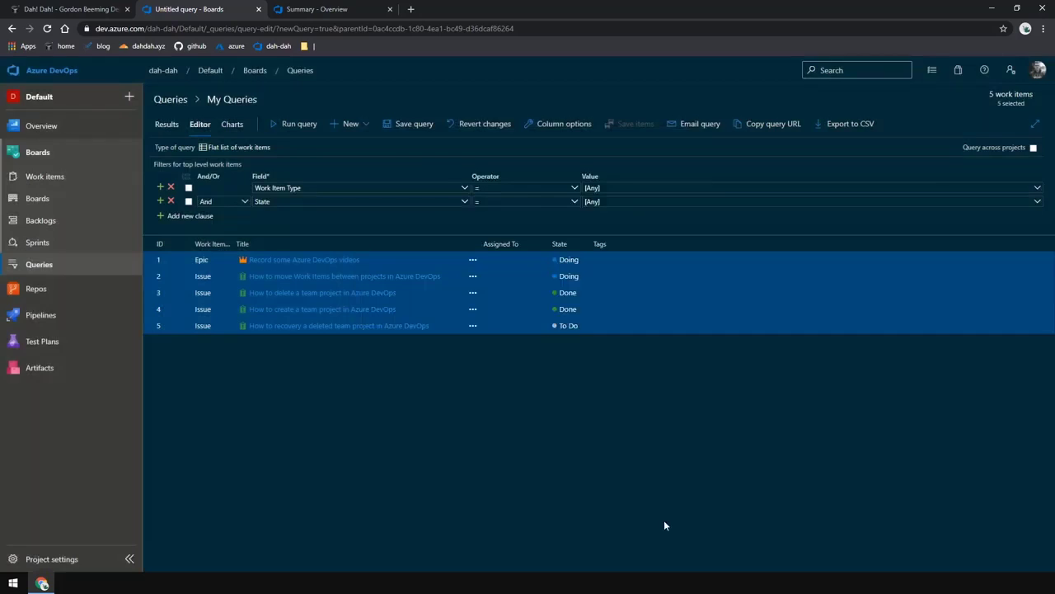
Move the Epic work item on its own to Our Scrum Project, keeping it as an Epic
click(611, 261)
right_click(608, 261)
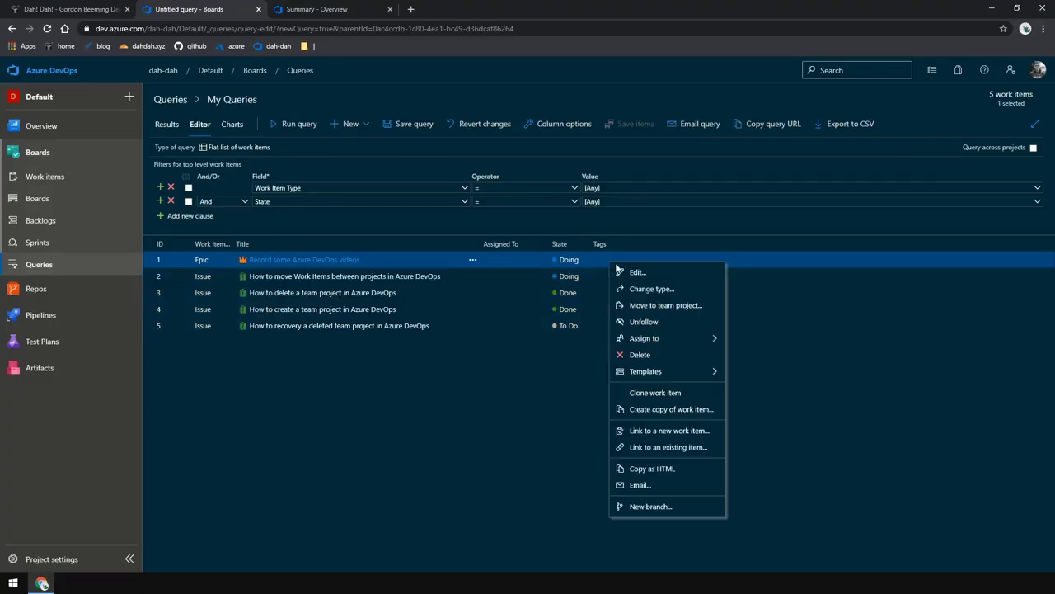
click(661, 305)
click(670, 255)
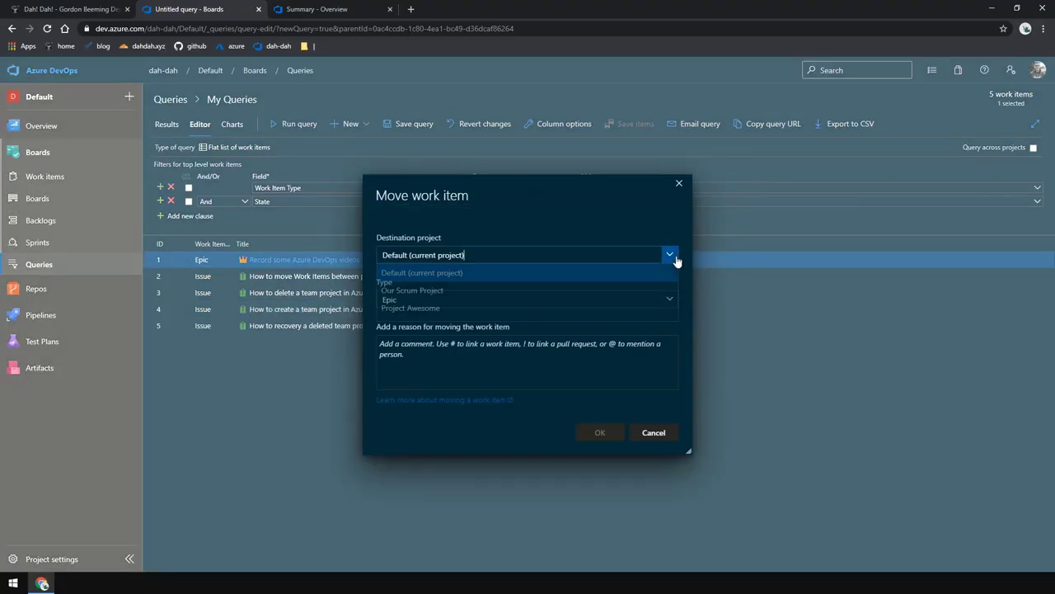
click(509, 291)
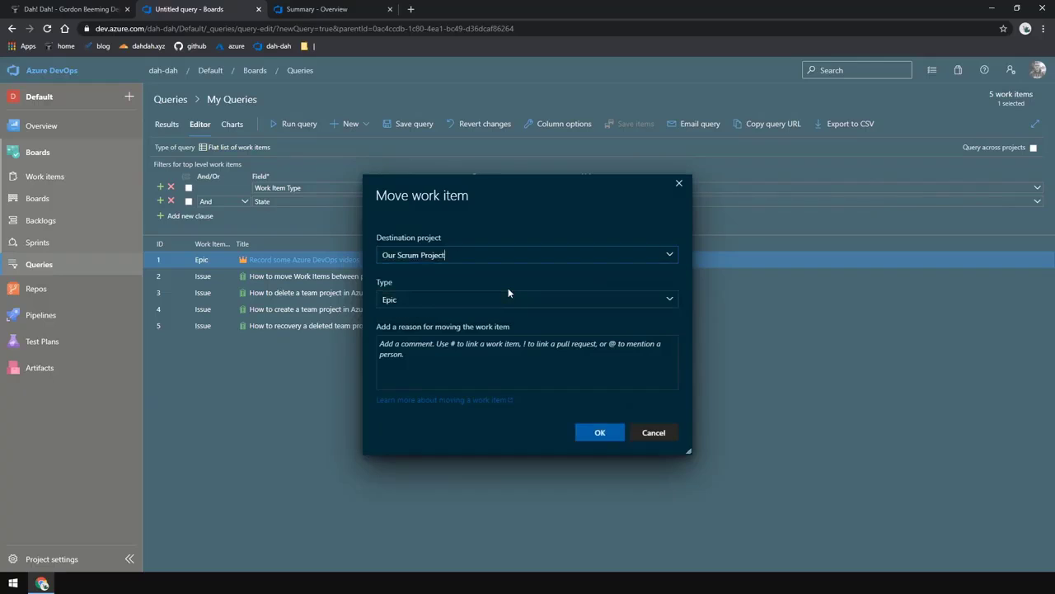
click(601, 433)
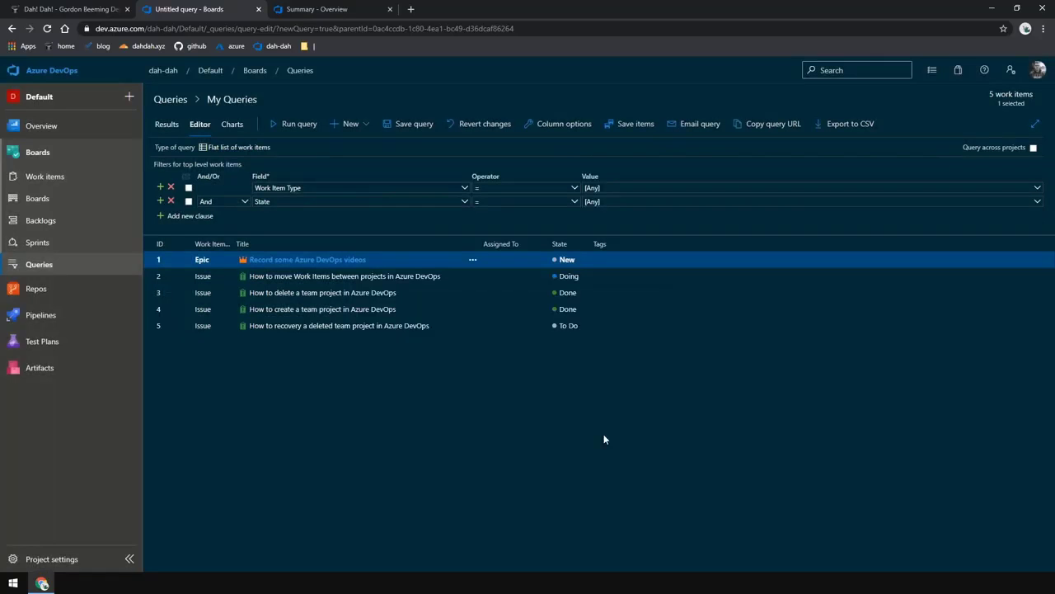
Move the four Issues to Our Scrum Project under area Team XYZ, iteration Project 2\Sprint 43, as Product Backlog Items
click(624, 277)
shift+click(597, 327)
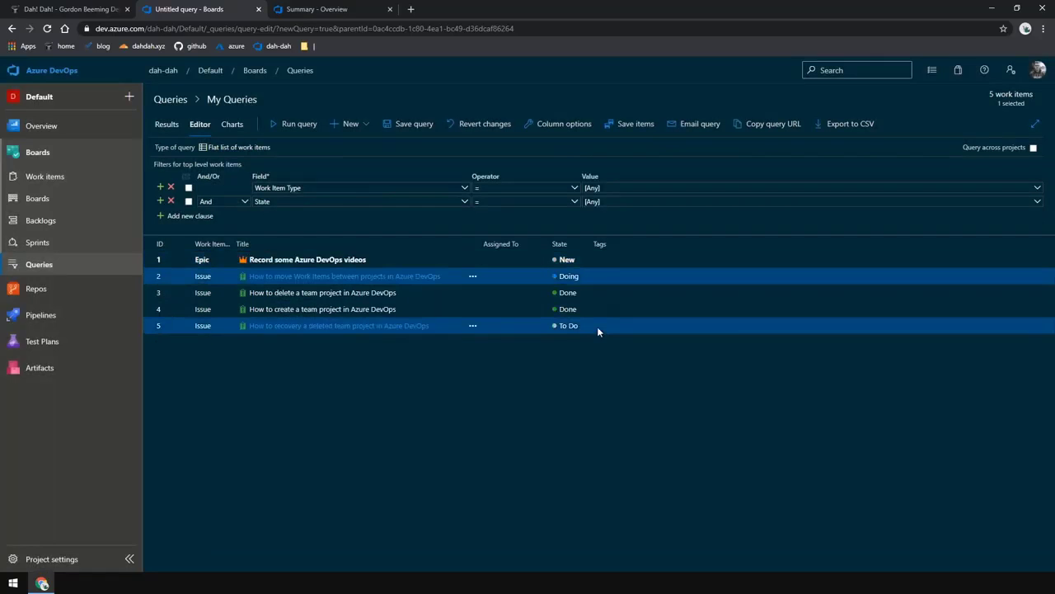
right_click(619, 284)
click(700, 329)
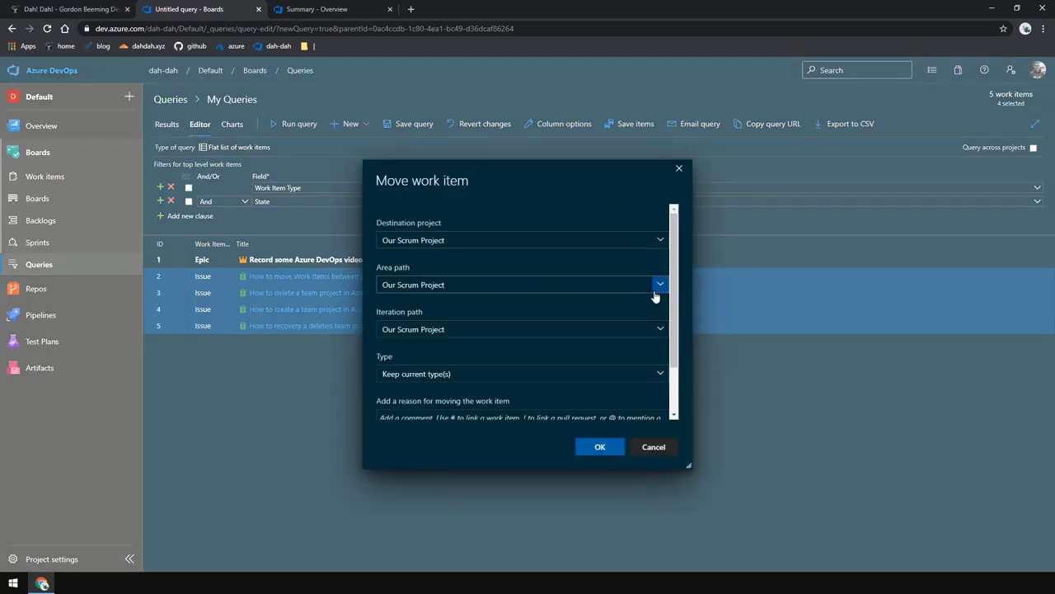
click(660, 285)
click(493, 317)
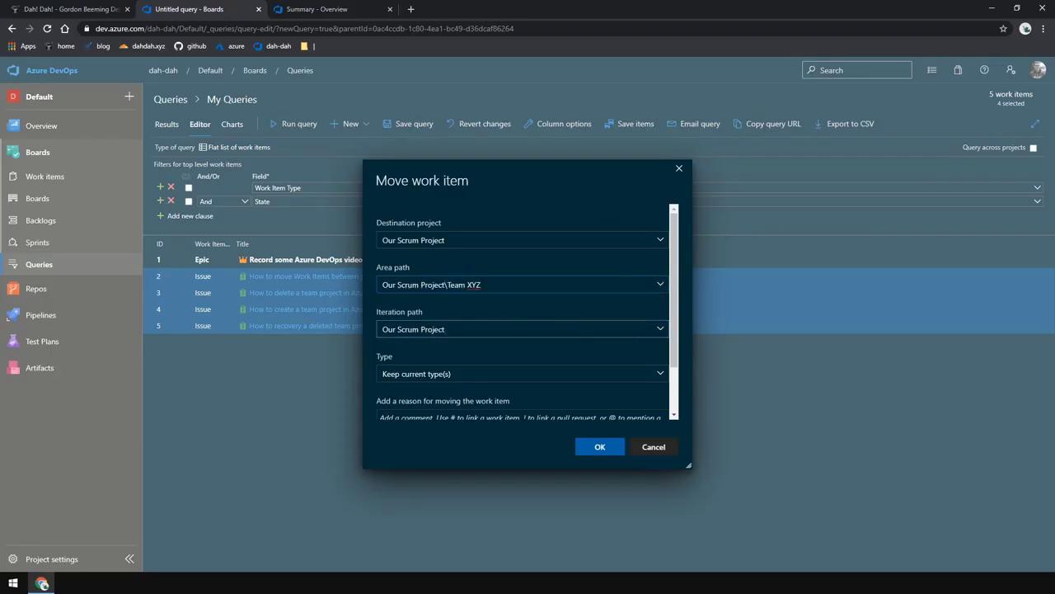
click(660, 328)
click(392, 364)
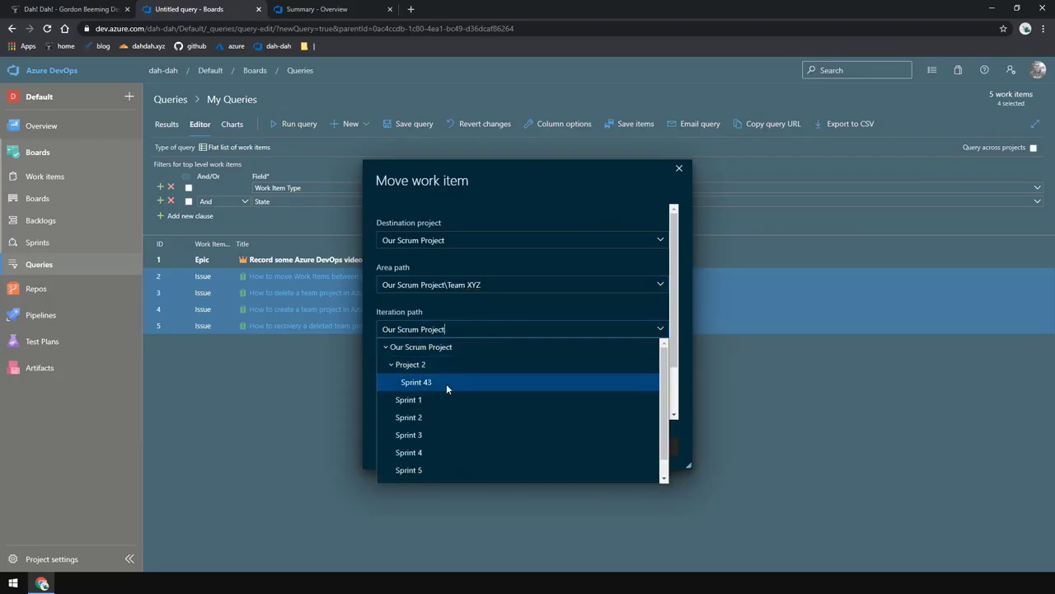
click(447, 384)
click(659, 373)
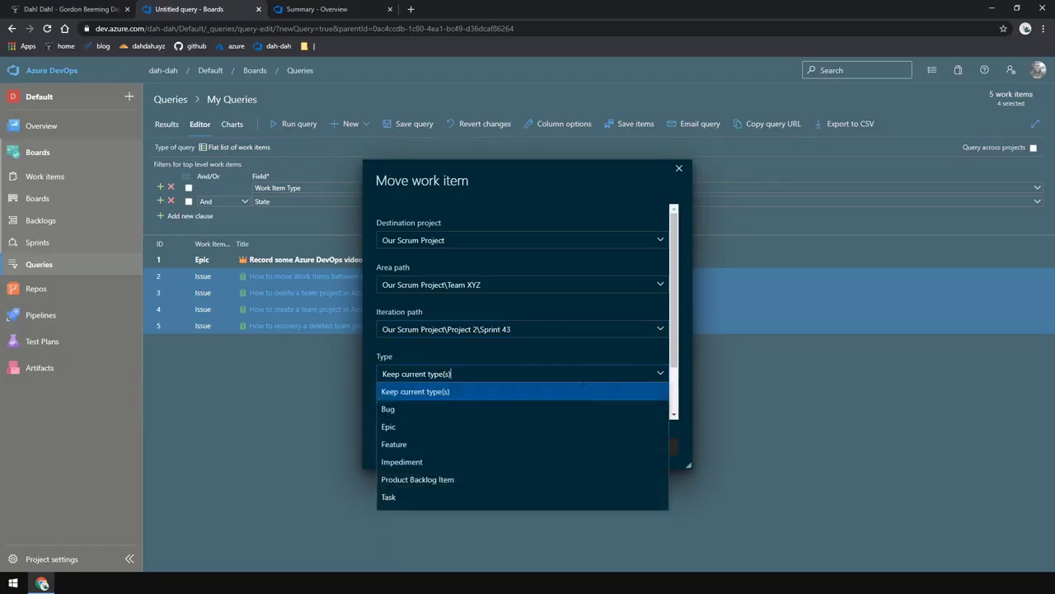
click(464, 482)
scroll(533, 399, down, 2)
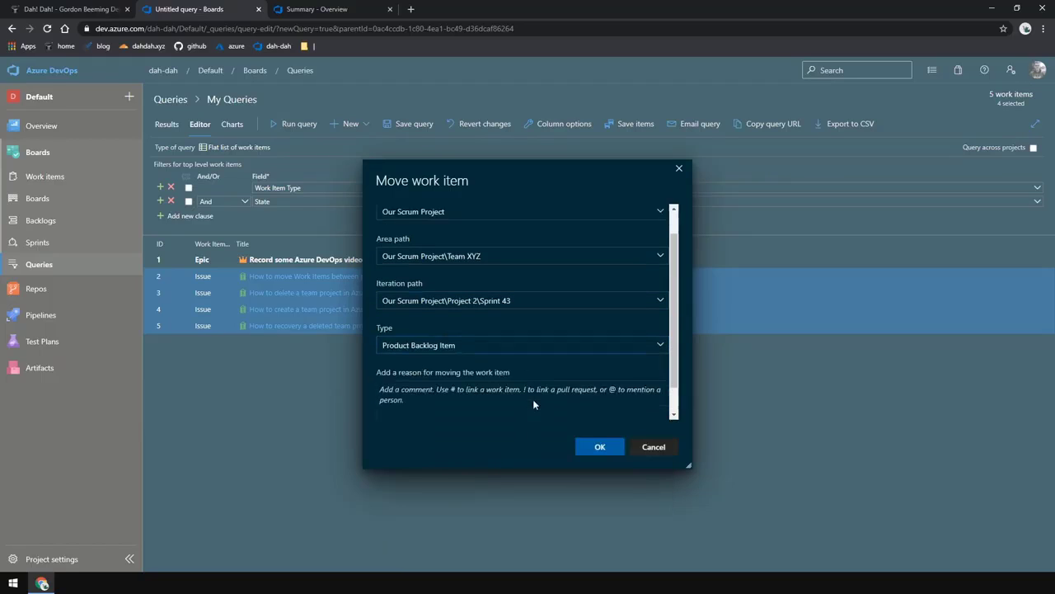
click(600, 447)
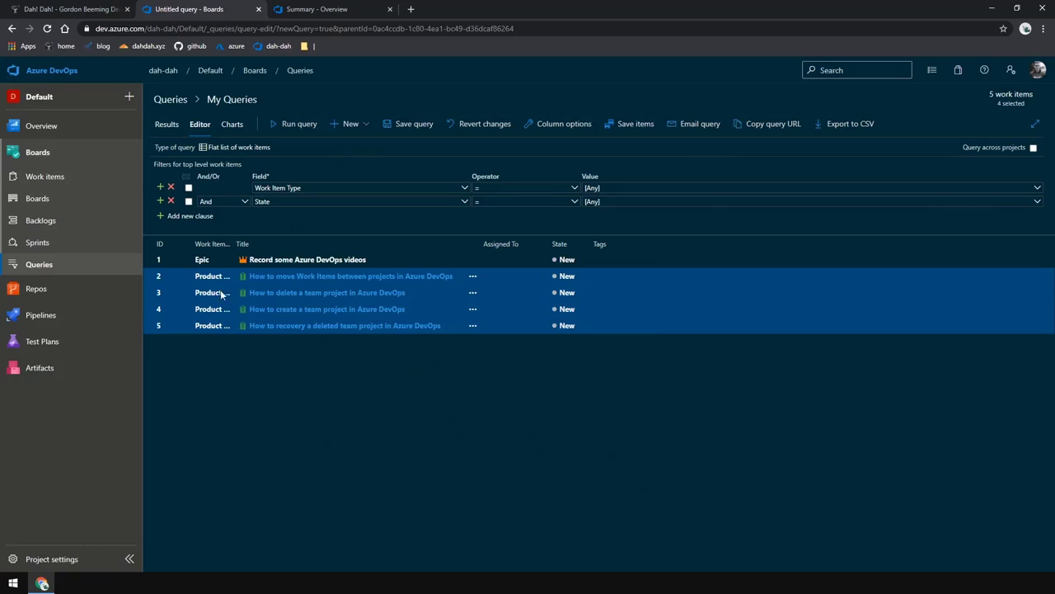
Widen the Work Item Type column, save the moved work items and rerun the query
drag(234, 243, 308, 243)
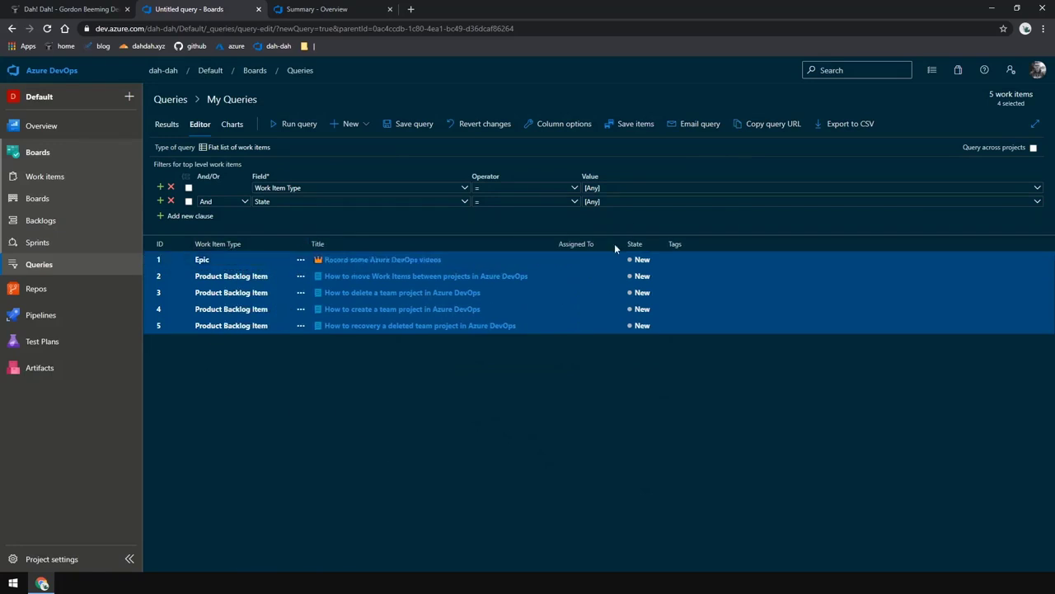
click(644, 130)
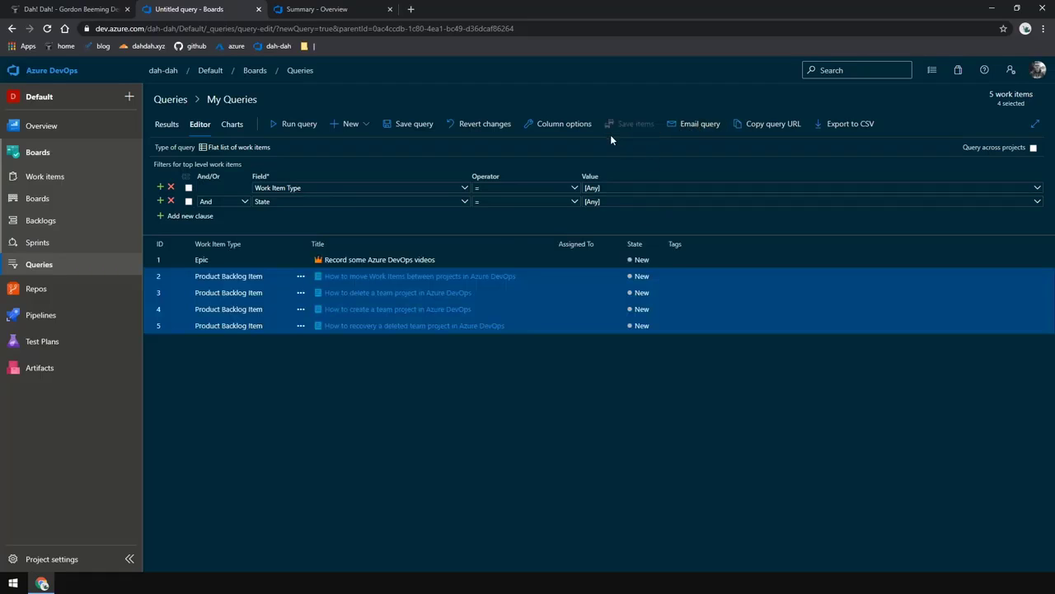
click(302, 128)
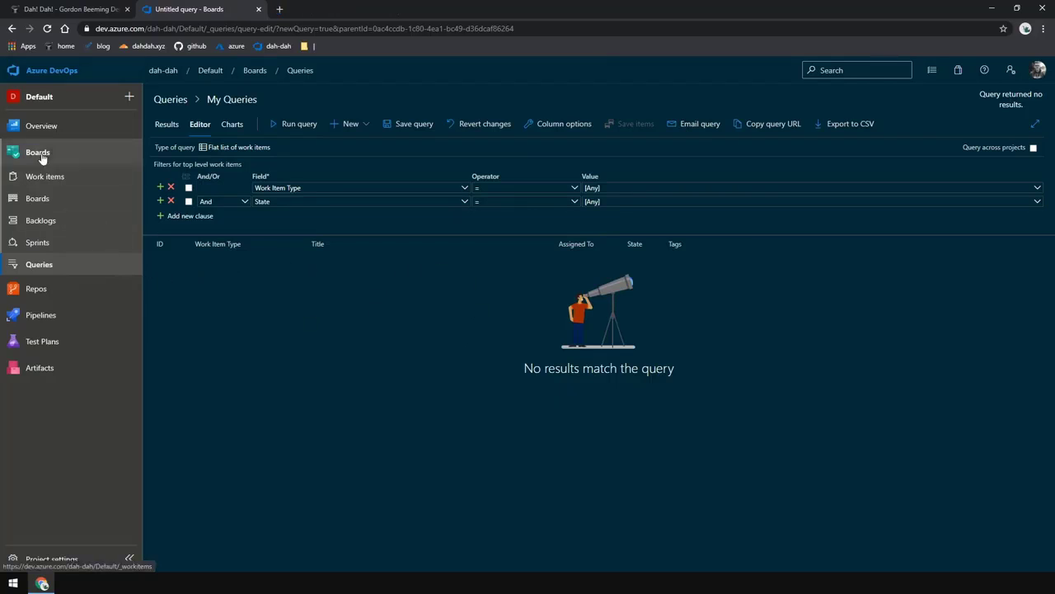
Open Our Scrum Project's board in a new tab to check the moved work items
middle_click(45, 70)
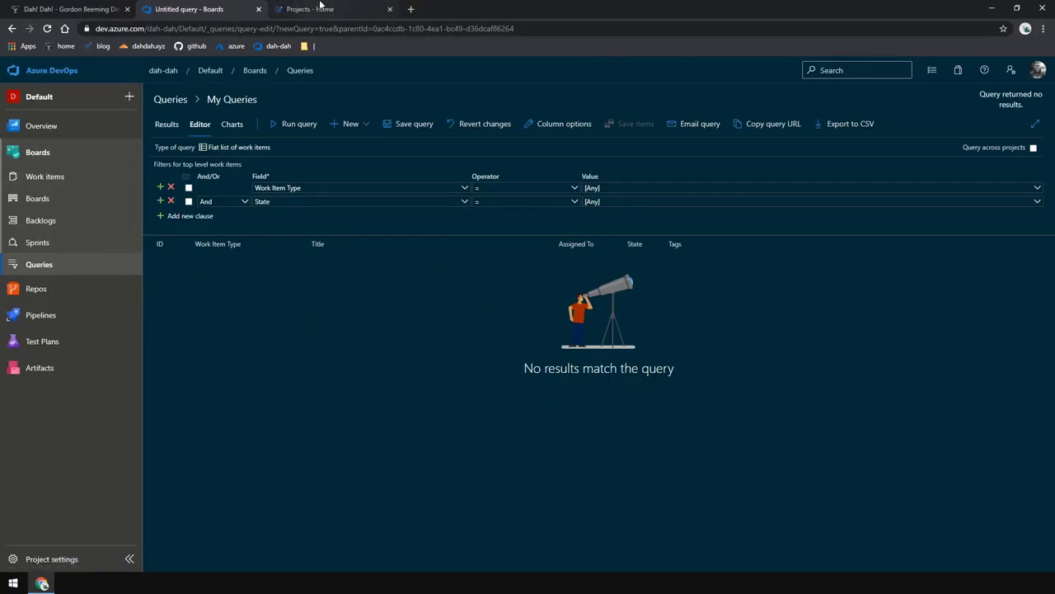
click(320, 8)
click(231, 237)
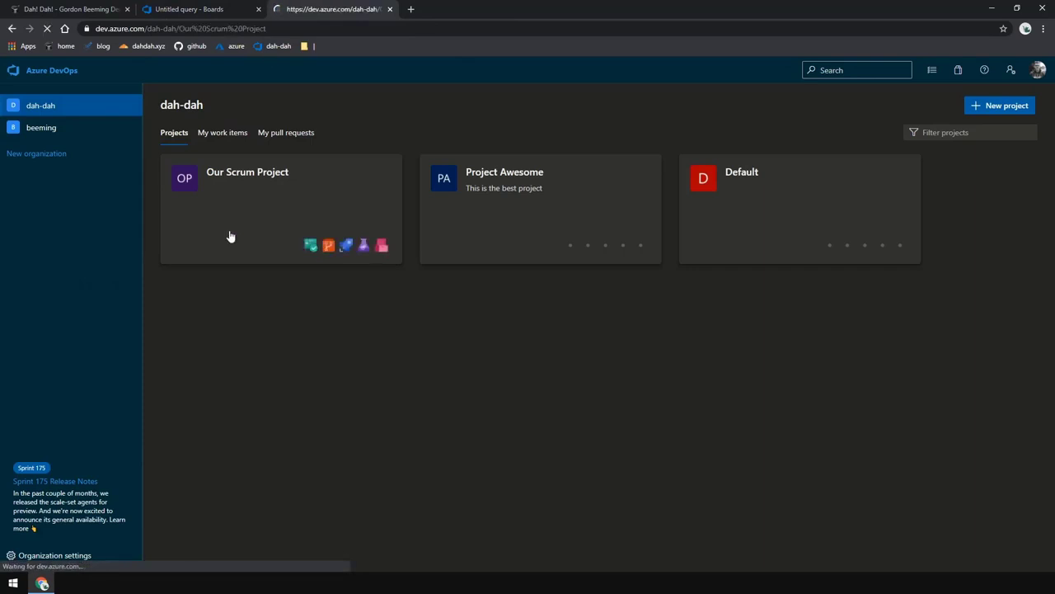
mouse_move(77, 243)
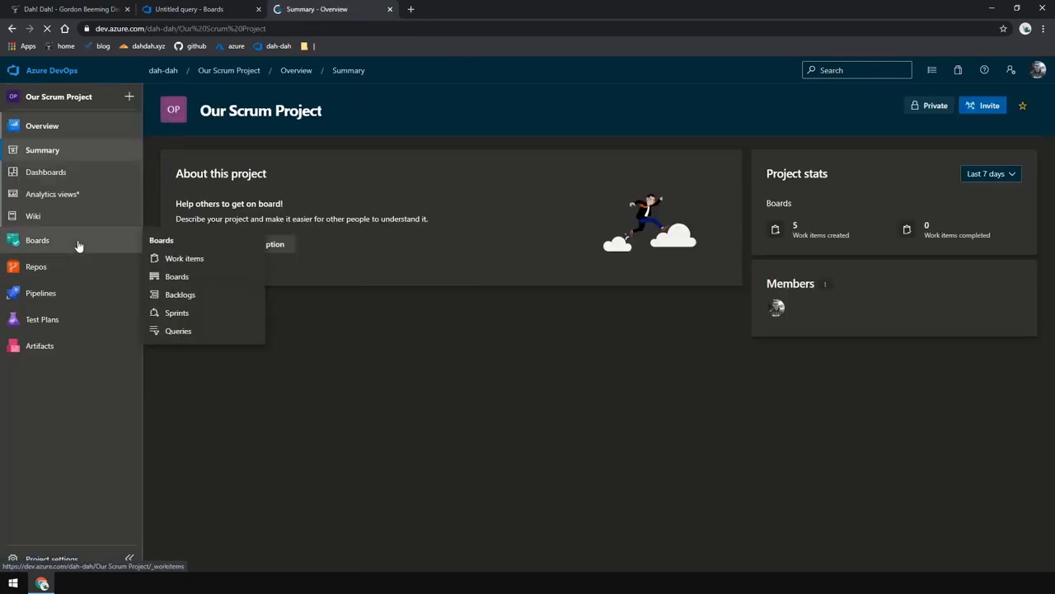
click(178, 277)
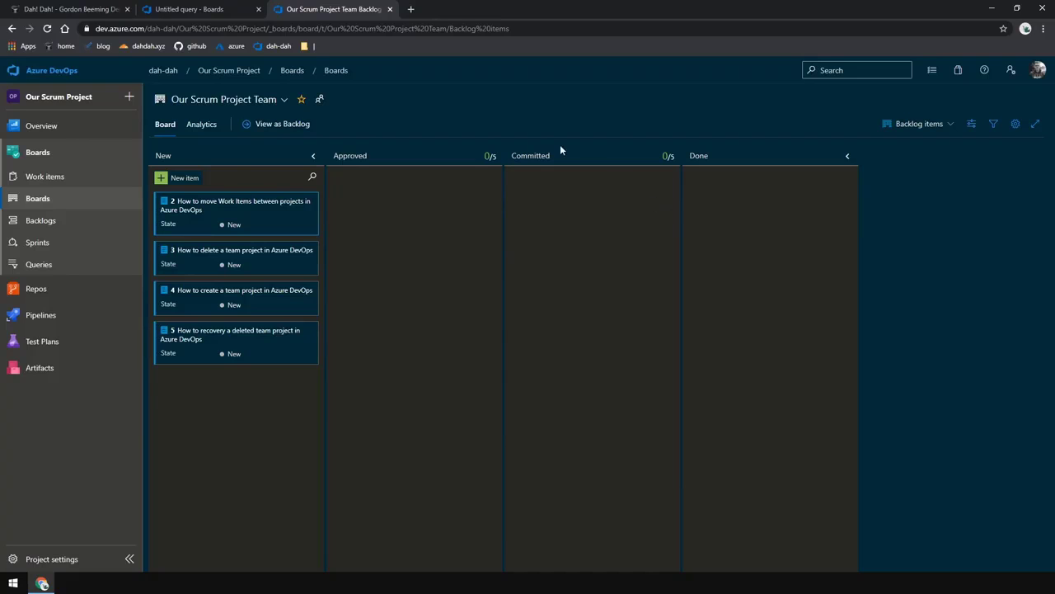
Rerun the query across projects and move the Epic back to the Default project
key(ctrl+w)
click(292, 124)
right_click(672, 262)
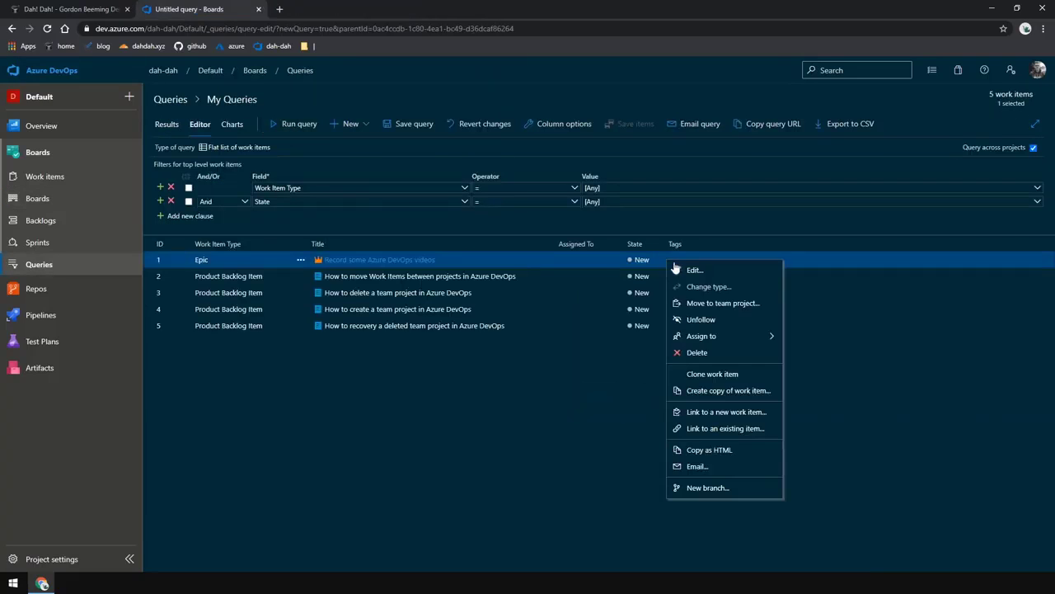
click(725, 305)
click(670, 256)
click(651, 272)
click(602, 465)
Move the four backlog items to Default under area Team ABC, iteration Project 1\Sprint 42, as type Issue
click(684, 276)
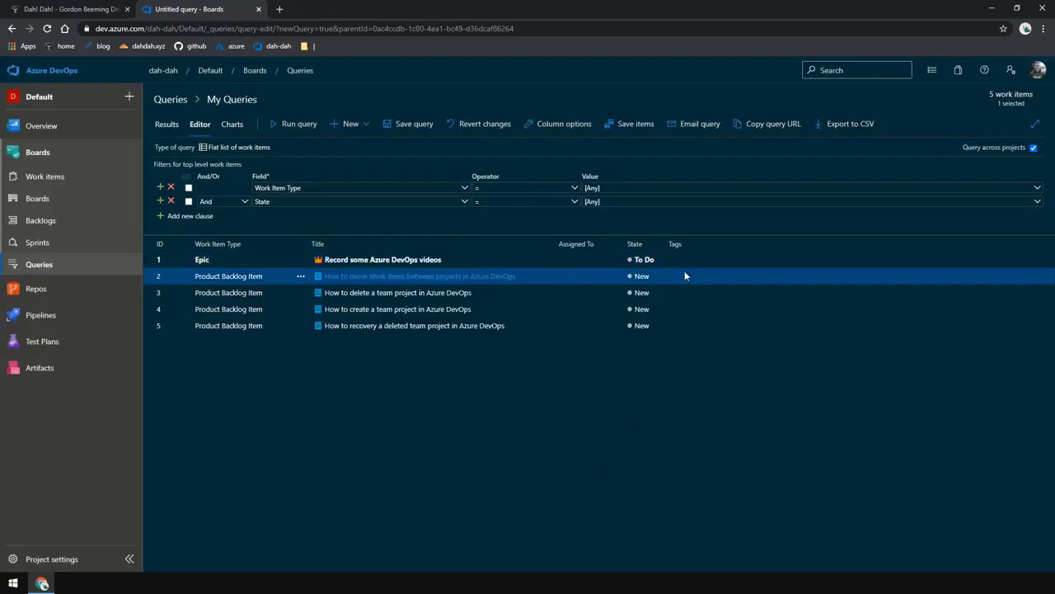
shift+click(689, 325)
right_click(696, 291)
click(726, 334)
click(669, 299)
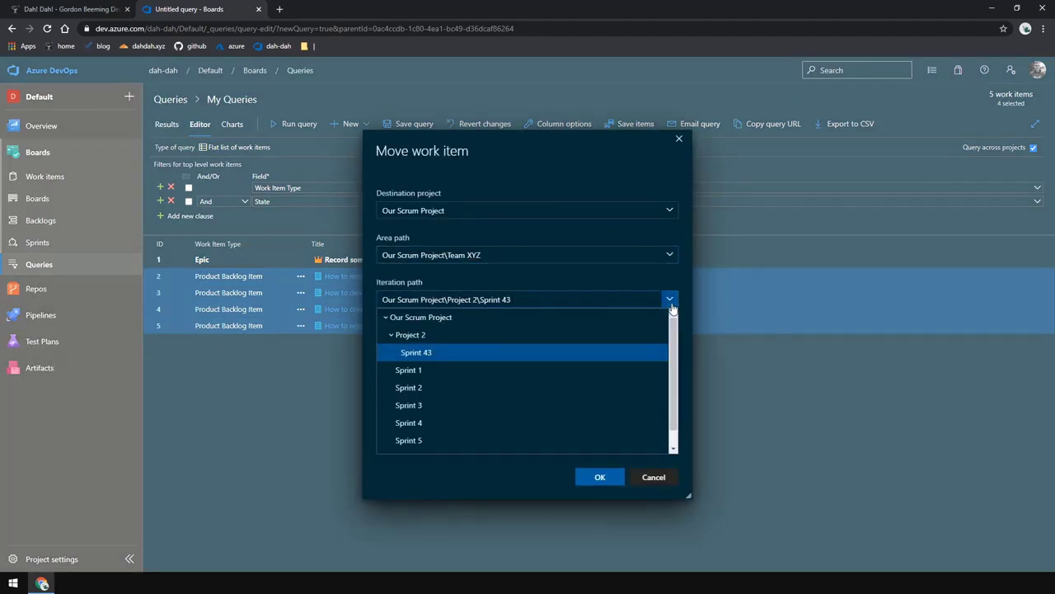
click(442, 211)
click(441, 234)
click(441, 286)
click(437, 321)
click(429, 330)
click(388, 366)
click(421, 384)
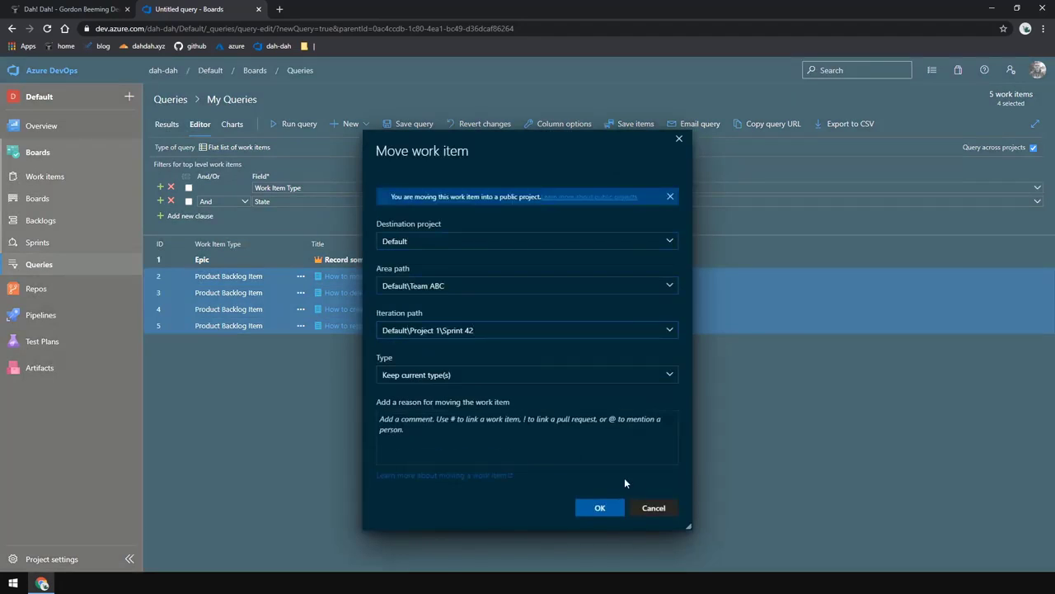
key(Tab)
text(Issue)
click(607, 508)
Save the moved work items and open the Epic work item
click(631, 131)
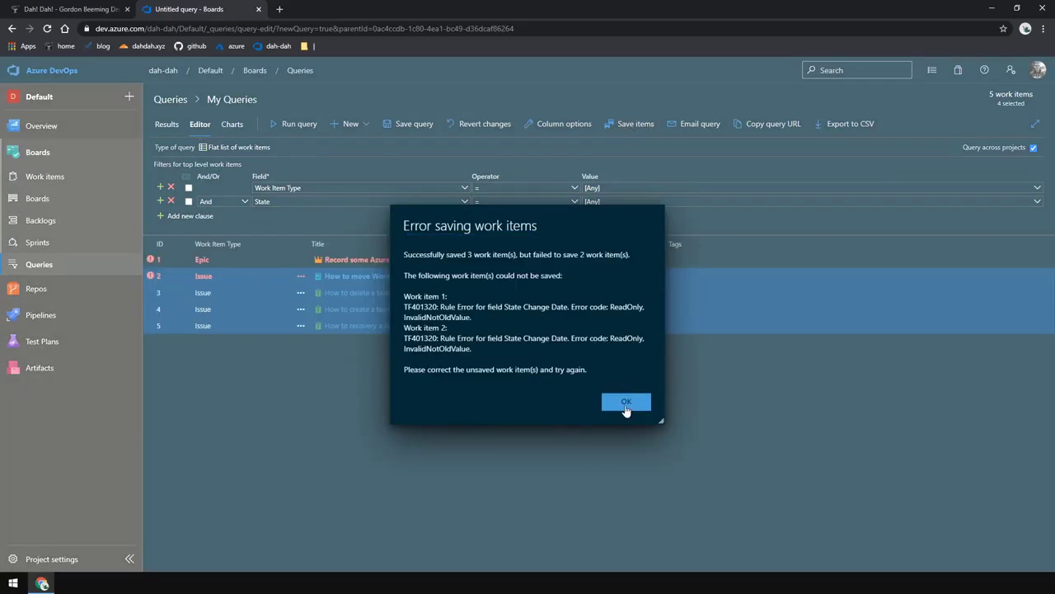
click(625, 401)
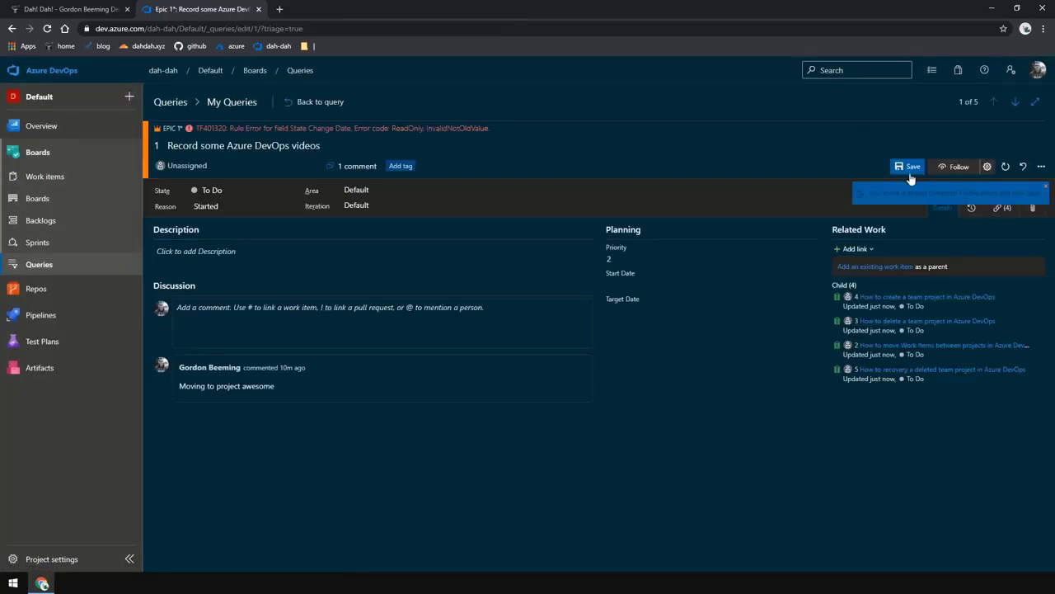
Return to the query tab and reload the page to refresh the work item list
click(13, 29)
click(47, 29)
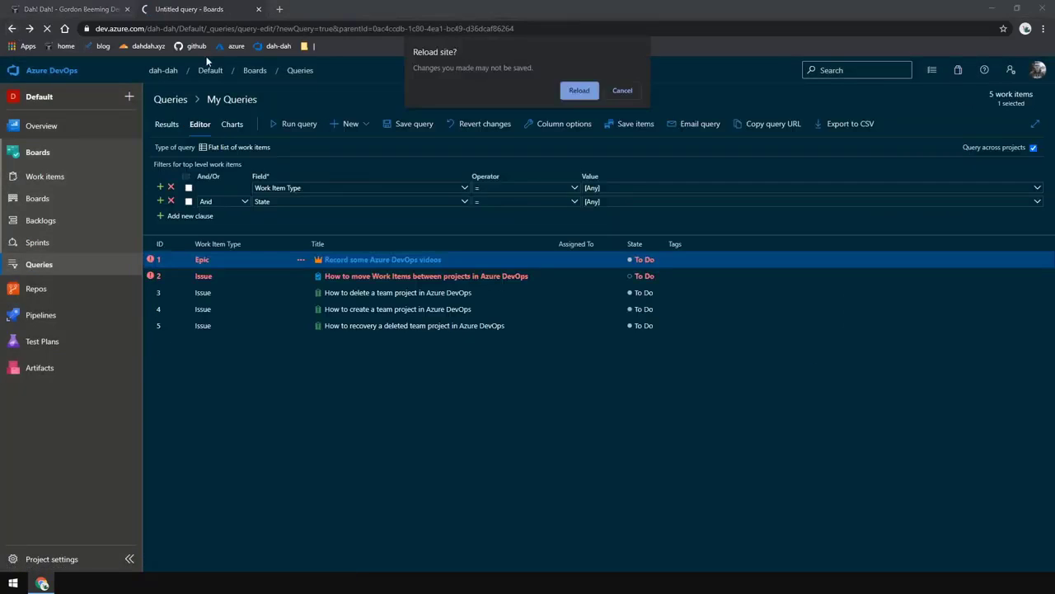
click(575, 91)
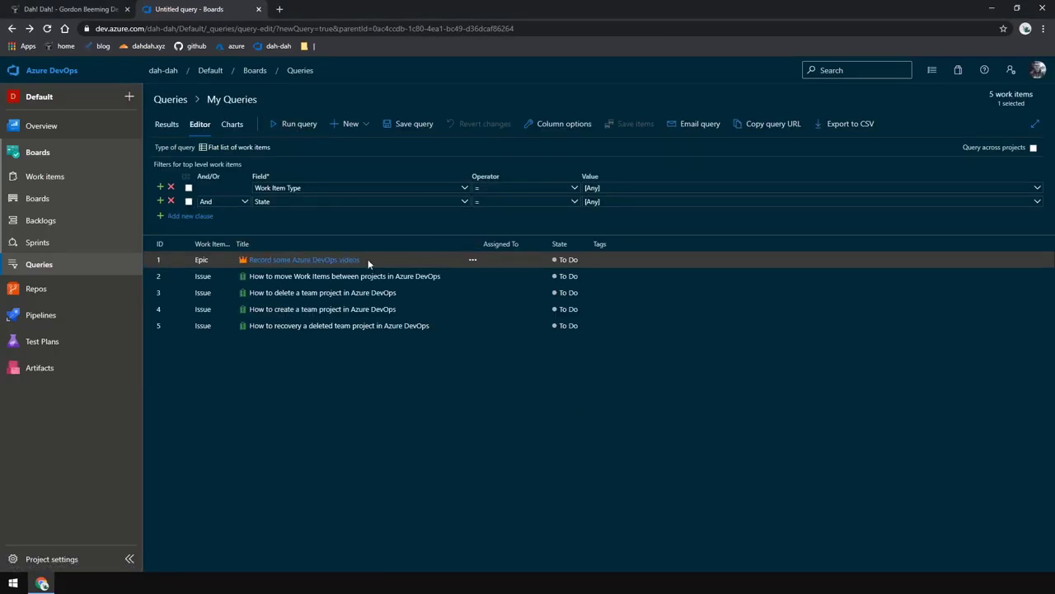
Open the Default project's Epics board in a new tab and move the Epic into Doing
middle_click(55, 198)
click(328, 25)
click(329, 10)
drag(260, 206, 393, 198)
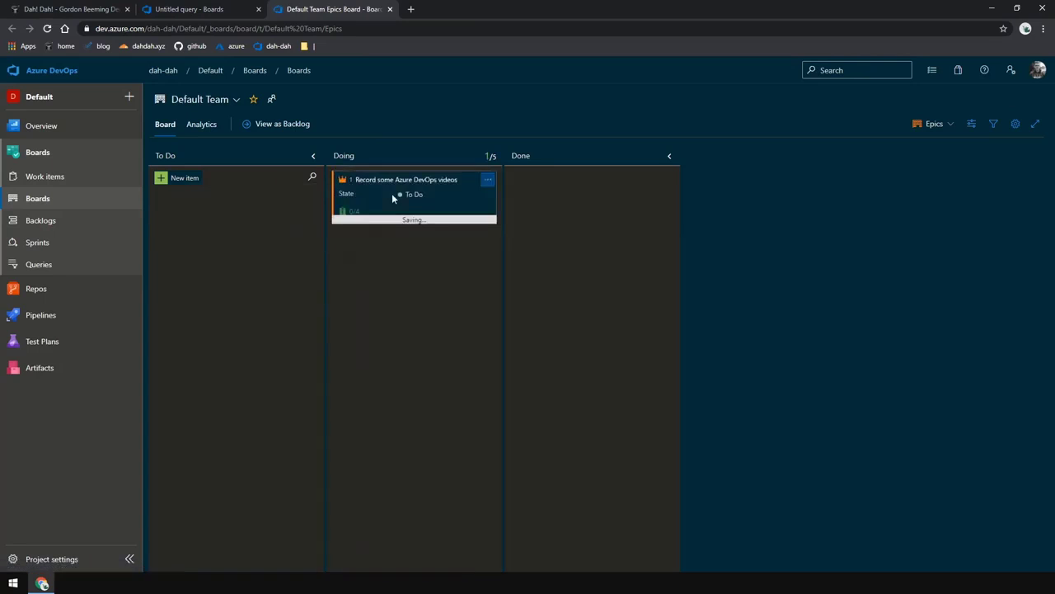
On the Issues board, move items 3 and 4 to Done and item 5 to Doing, then close the tab
click(950, 127)
click(935, 163)
drag(247, 257, 631, 223)
drag(248, 257, 593, 186)
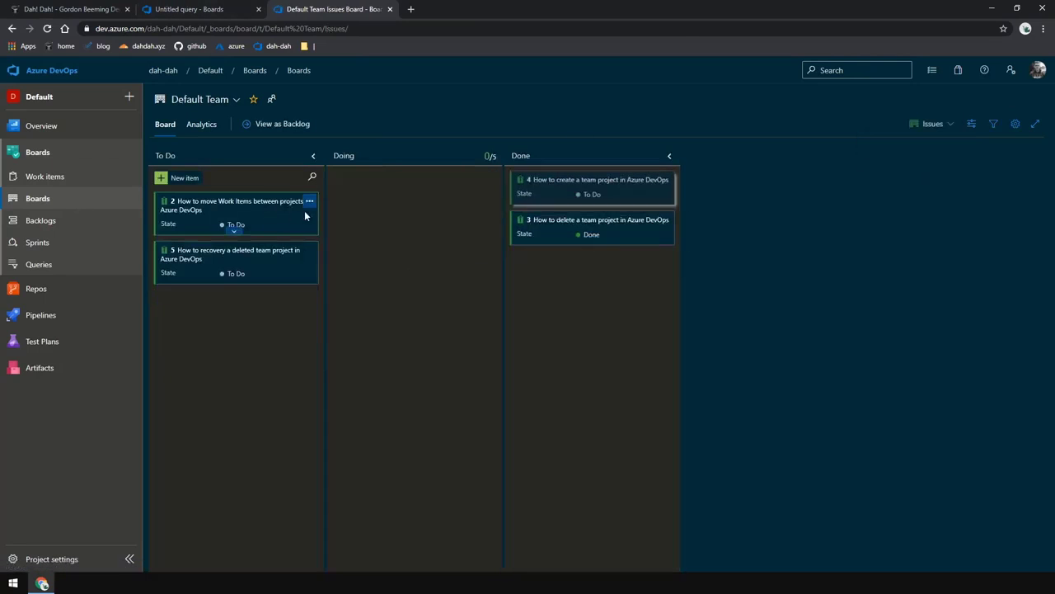
drag(305, 210, 374, 211)
drag(236, 217, 423, 245)
key(ctrl+w)
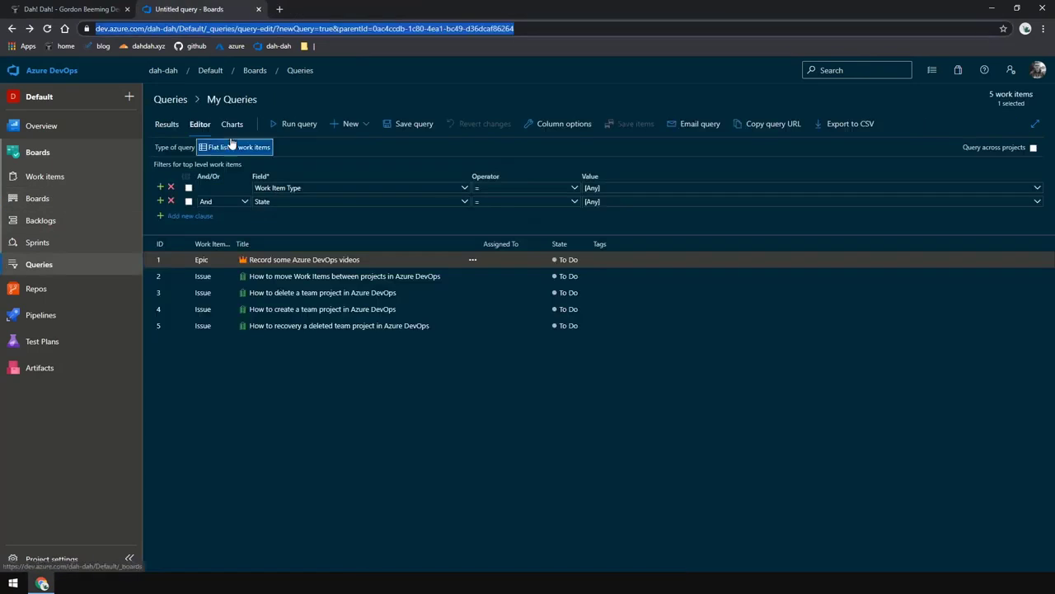
Open issue 2, set Blocked to Yes, save it and return to the query
click(369, 277)
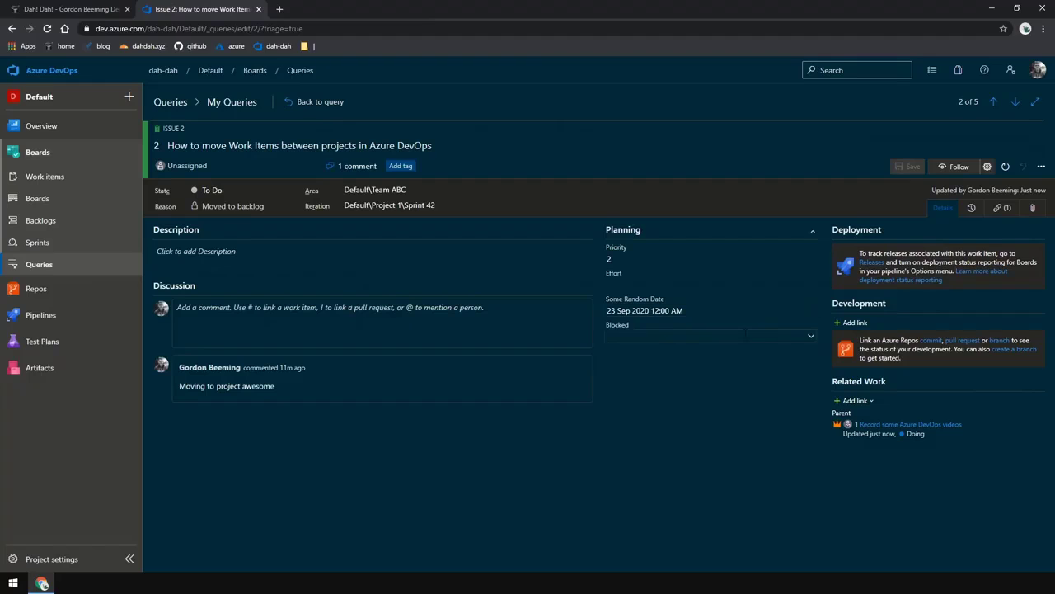
click(814, 341)
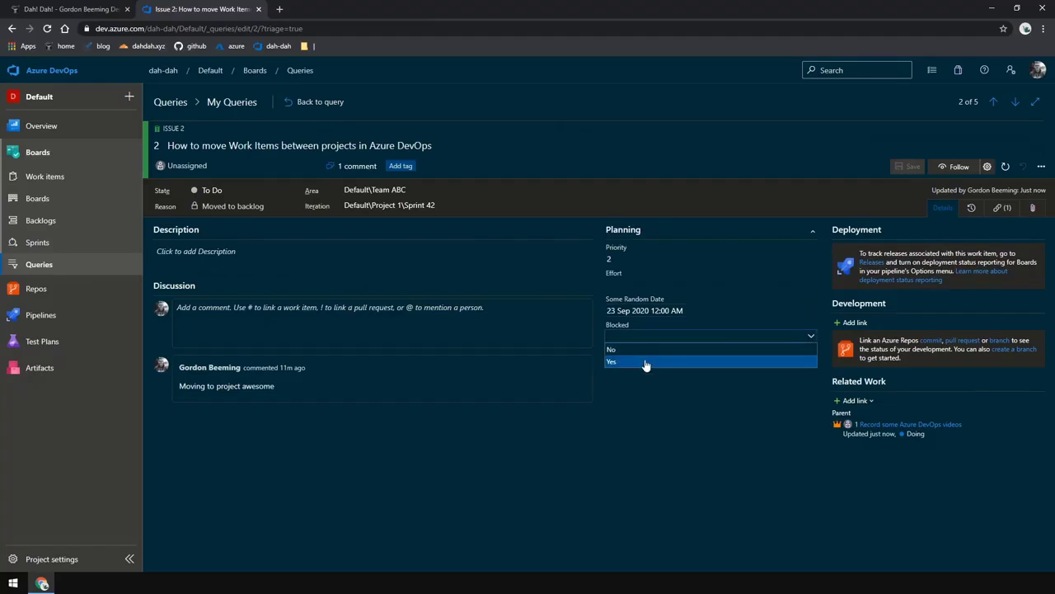
click(644, 358)
click(915, 167)
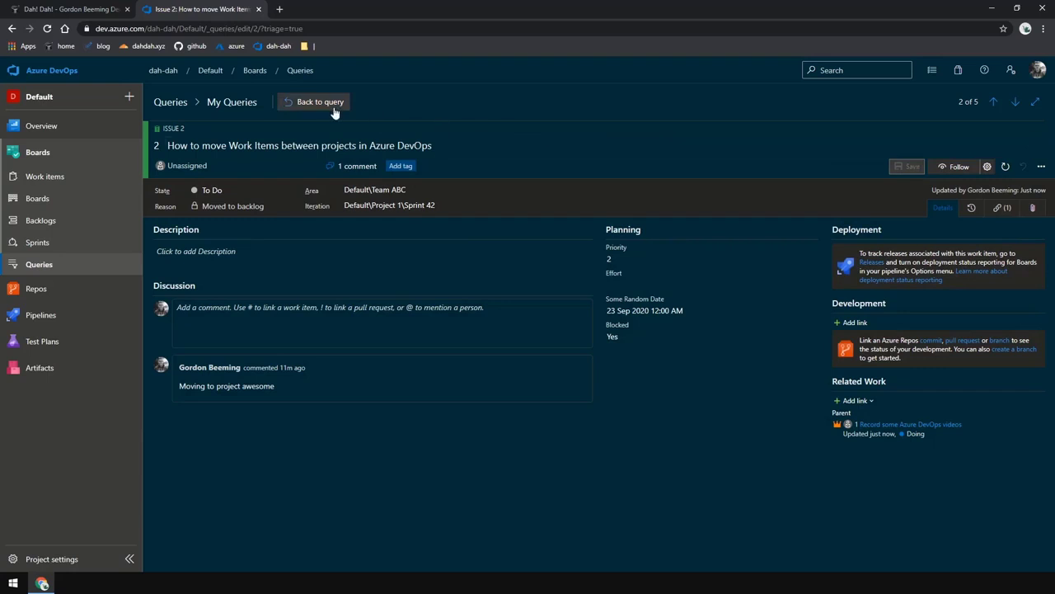
click(319, 104)
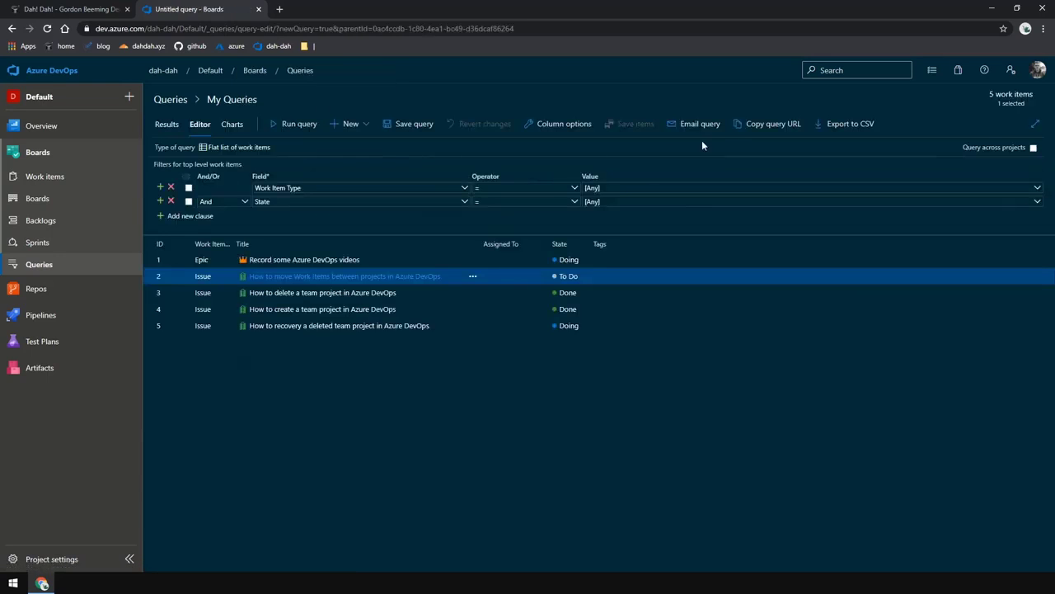
Add the Some Random Date and Blocked columns to the query results
click(583, 123)
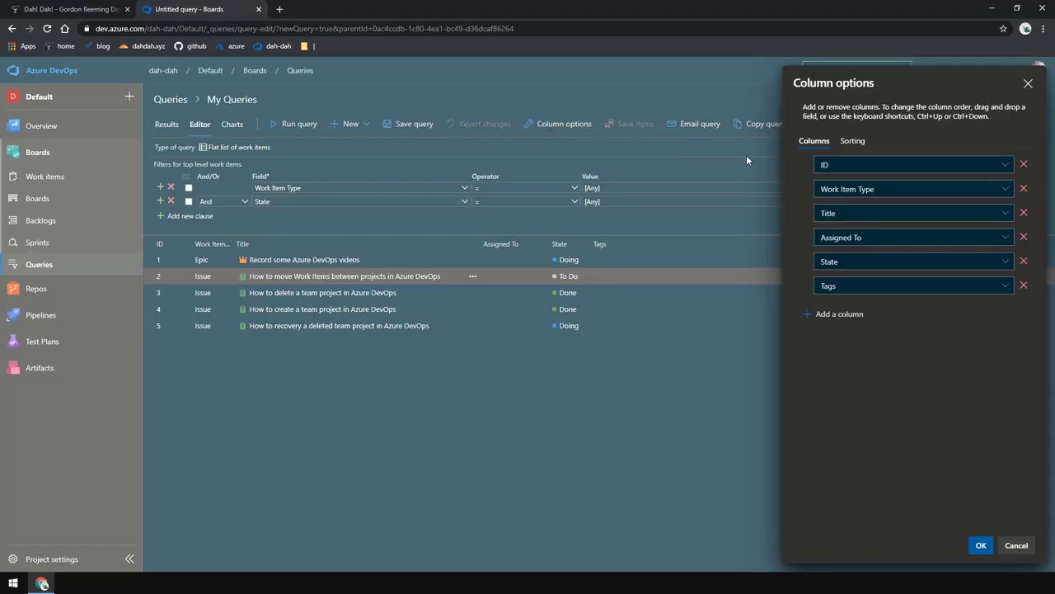
click(846, 314)
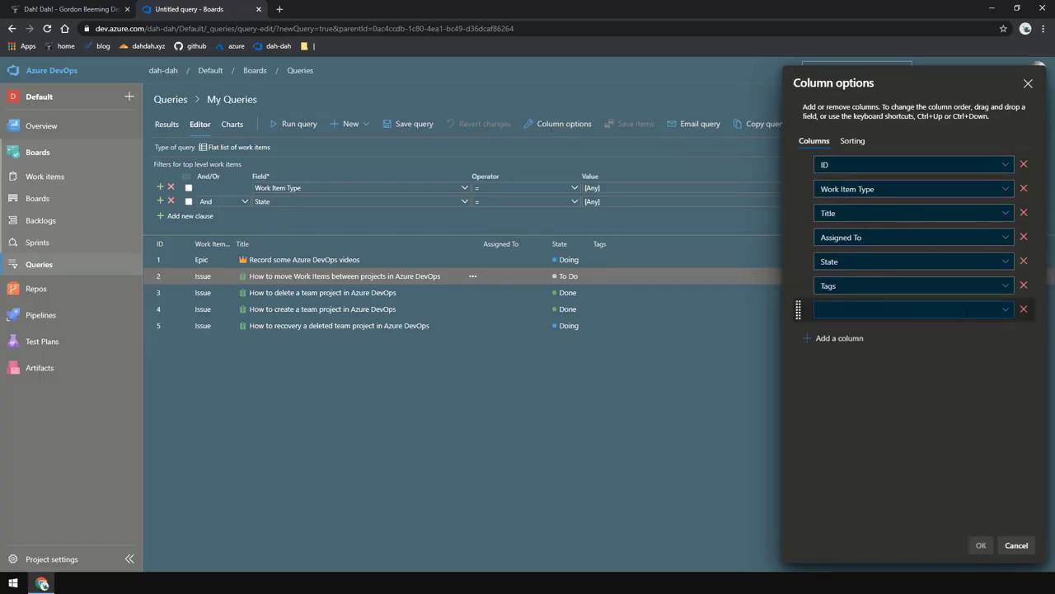
text(Some)
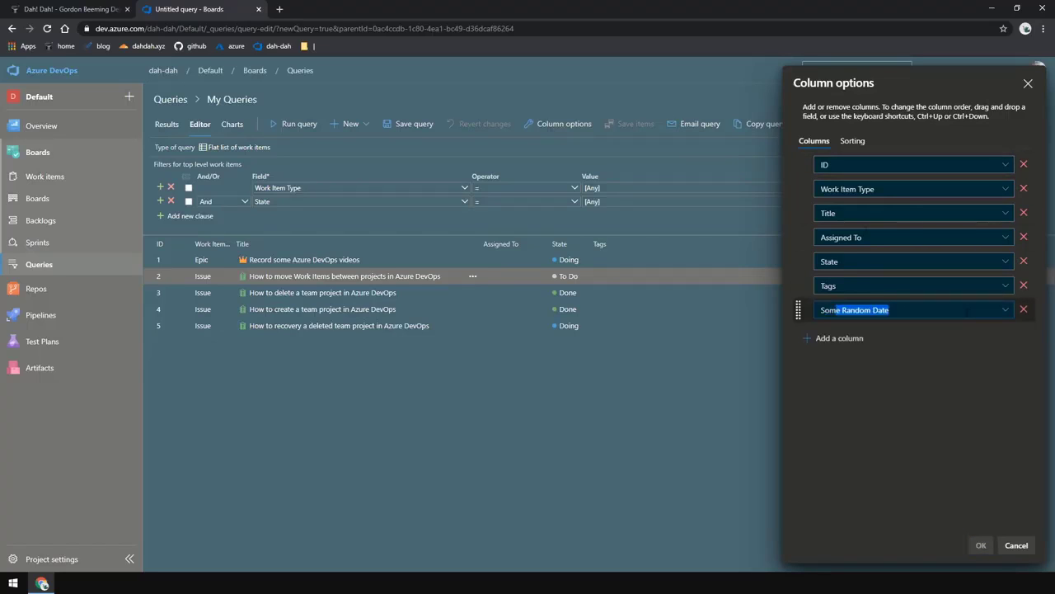
click(832, 338)
text(Blocked)
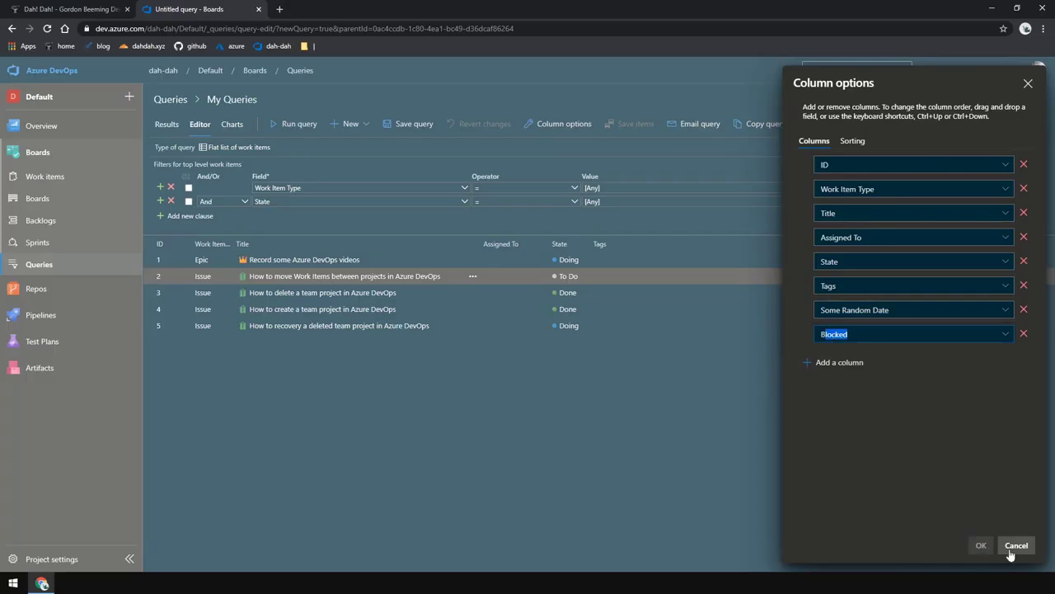
key(Tab)
click(980, 545)
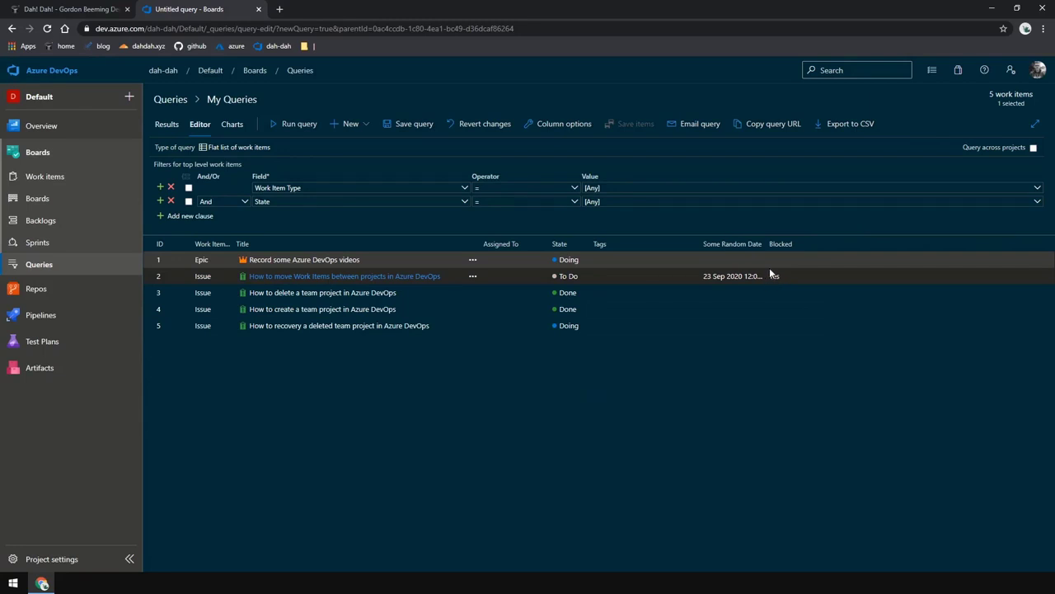
Move the Epic to Our Scrum Project, keeping its type as Epic
right_click(593, 262)
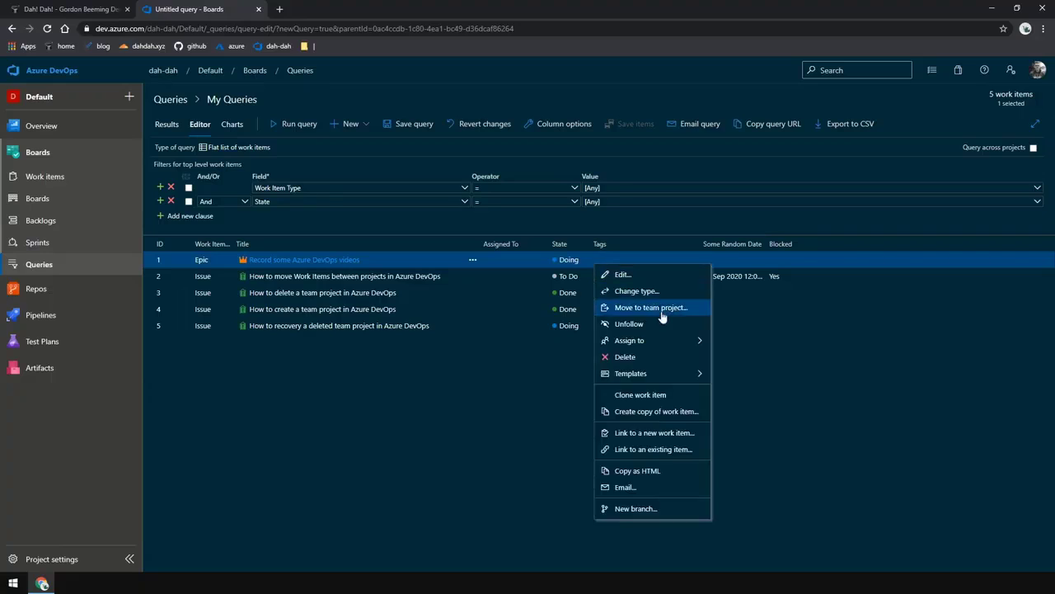
click(662, 313)
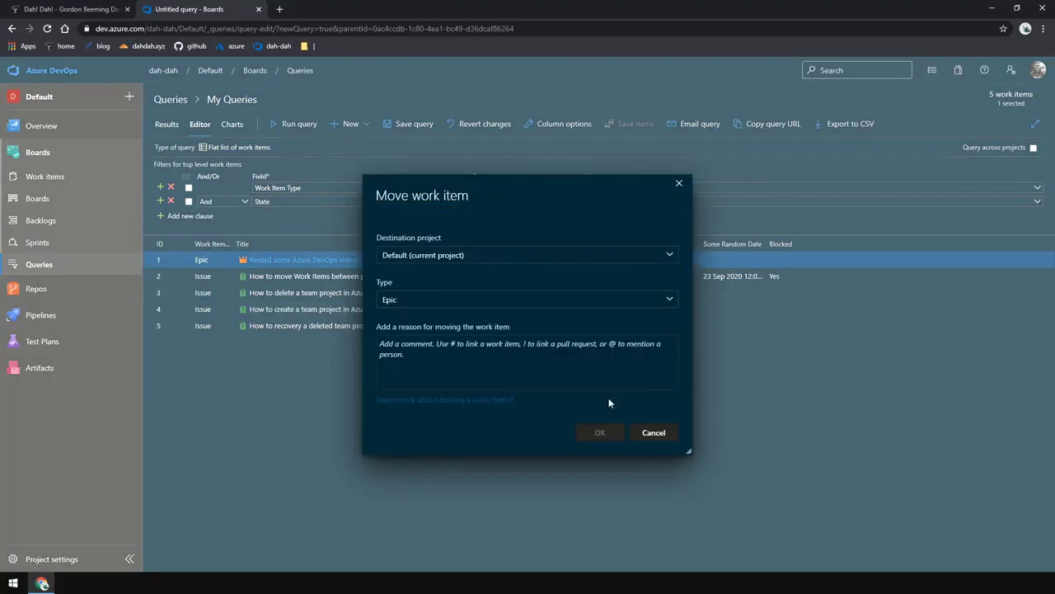
click(670, 255)
click(420, 290)
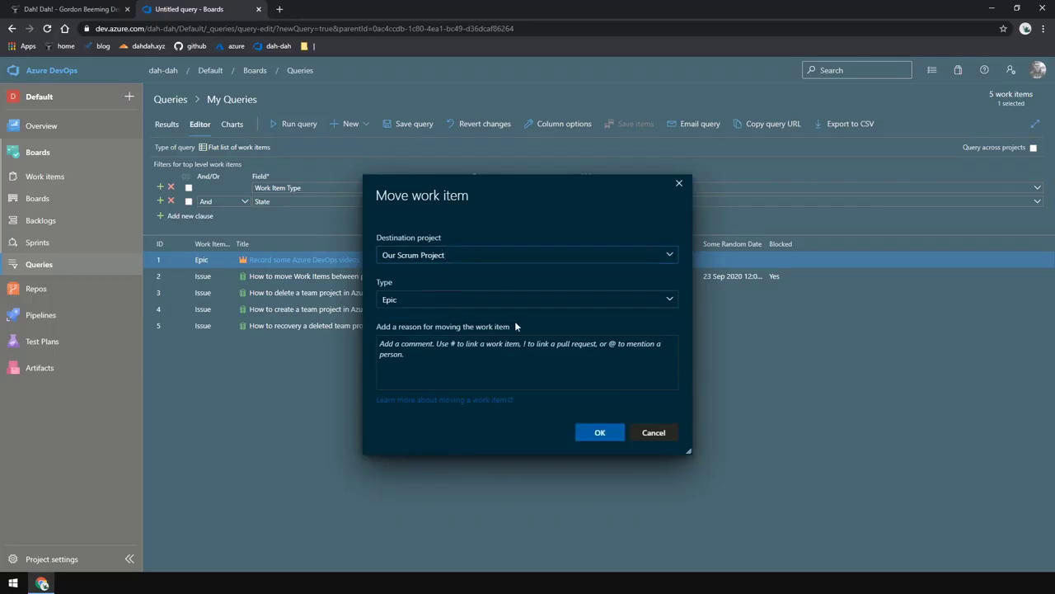
click(599, 433)
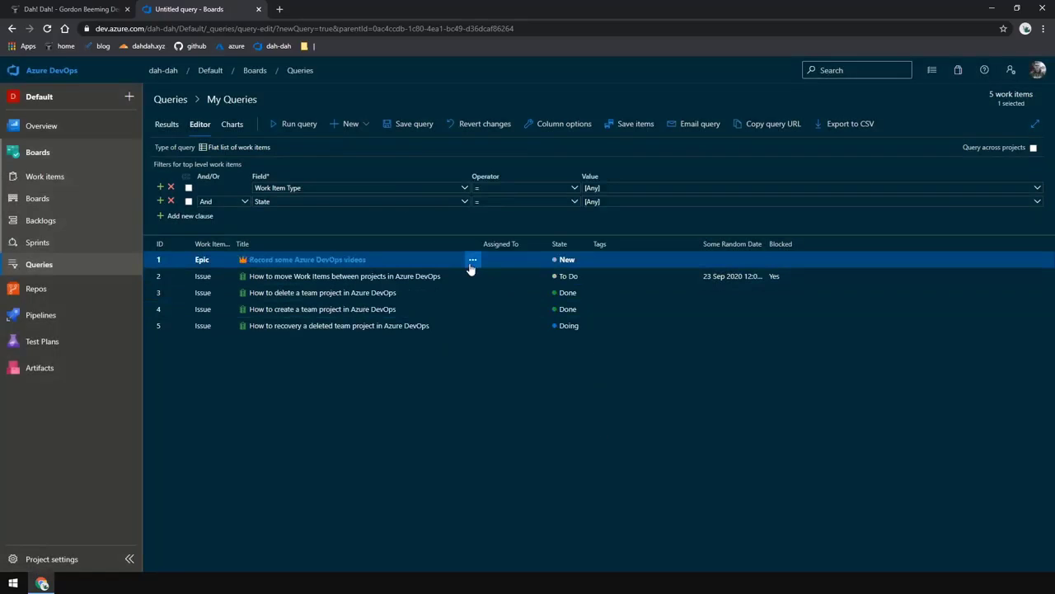
Set the Epic's state to In Progress, return to the query and save the items
click(335, 260)
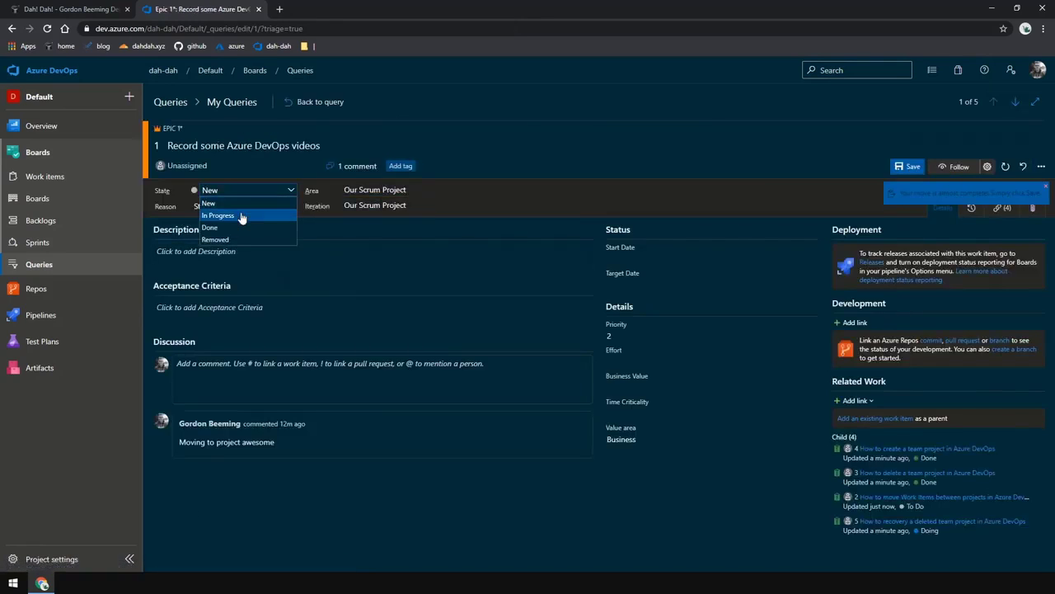
click(241, 213)
click(311, 102)
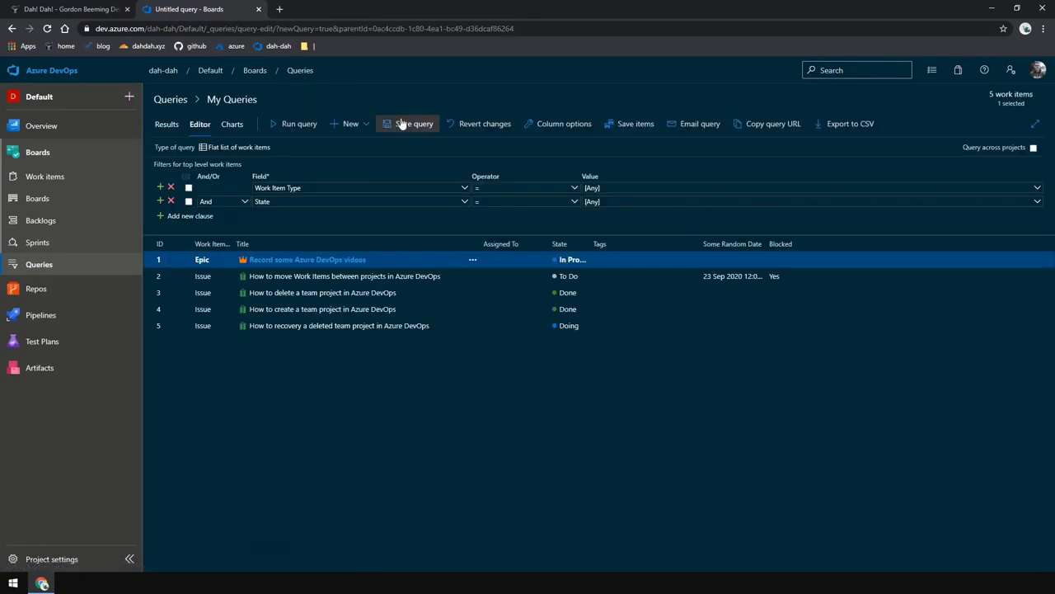
click(625, 123)
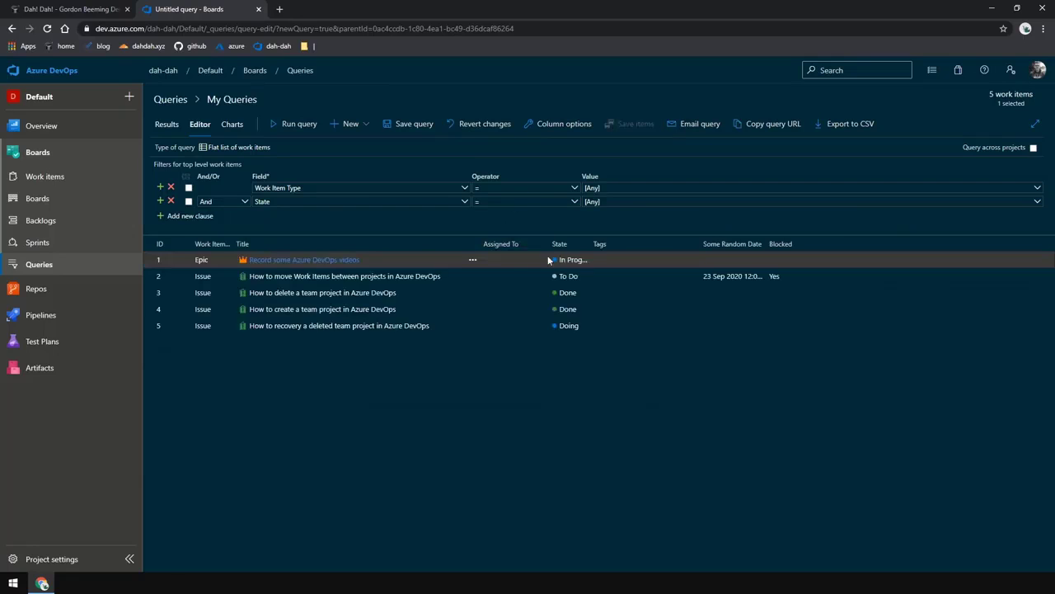
Move items 3 and 4 to Our Scrum Project under area Team XYZ, iteration Project 2\Sprint 43, as Product Backlog Item
click(636, 279)
ctrl+click(644, 327)
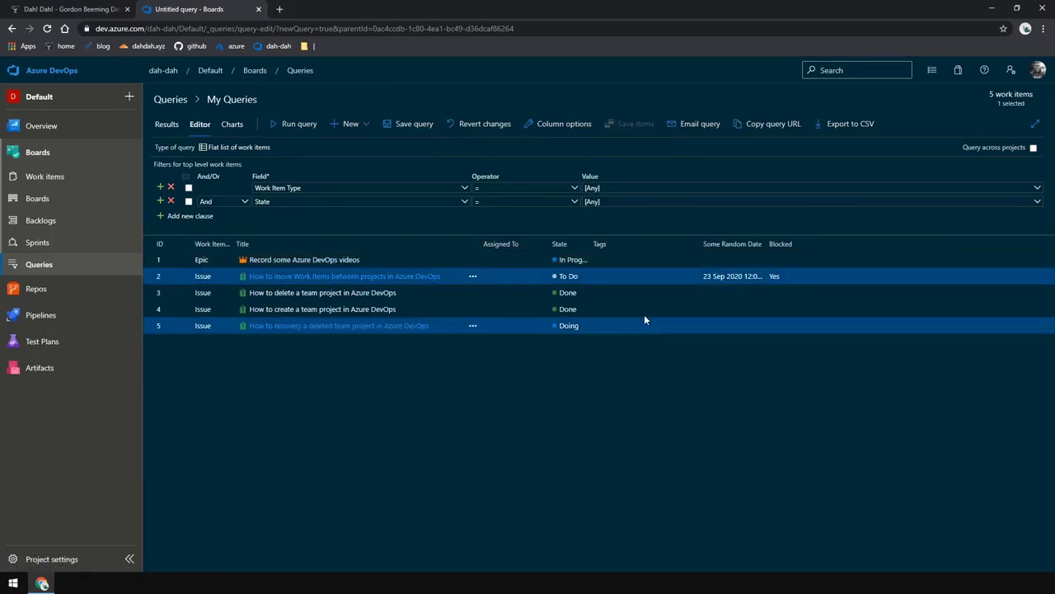
click(635, 293)
shift+click(625, 313)
right_click(632, 296)
click(688, 340)
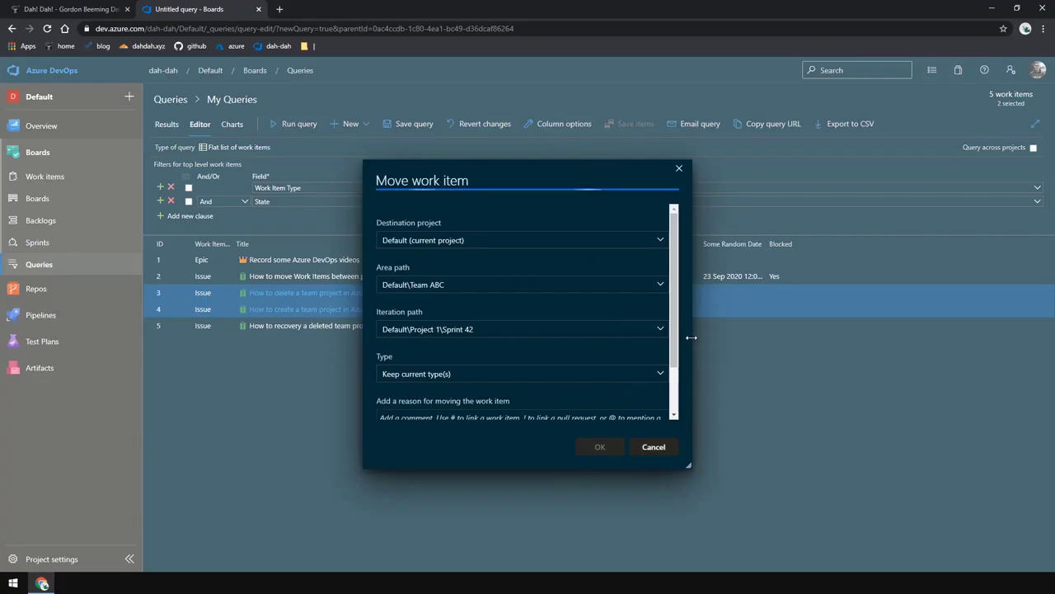
click(536, 239)
click(511, 274)
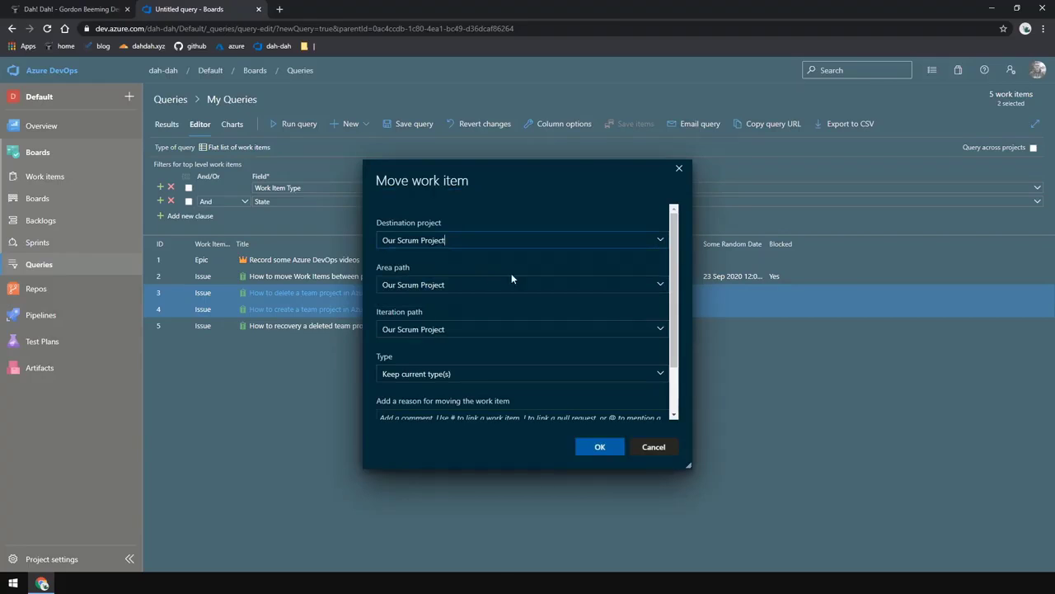
click(659, 285)
click(520, 321)
click(656, 330)
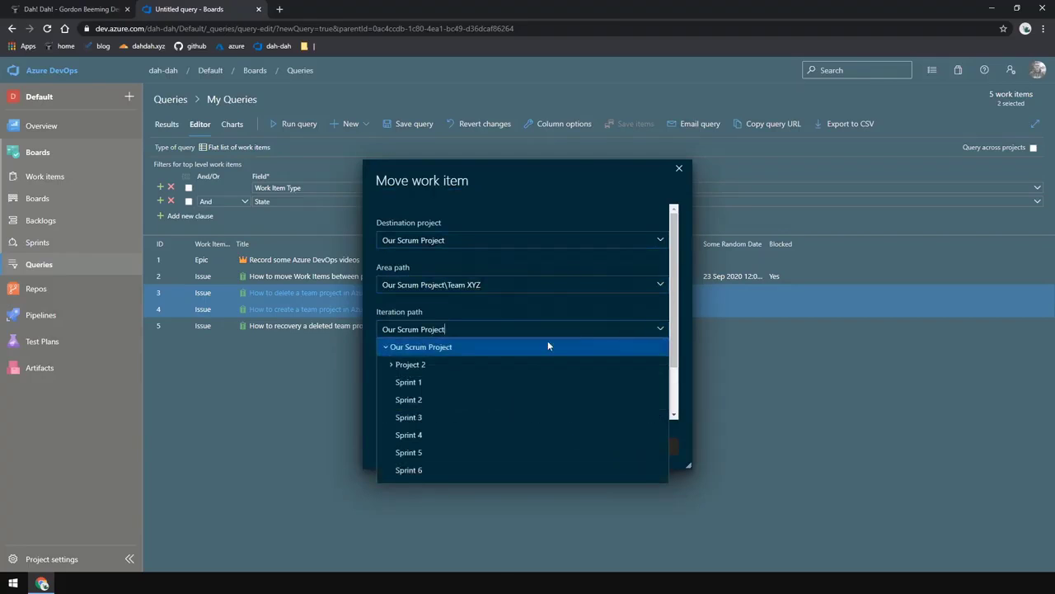
click(404, 365)
click(655, 329)
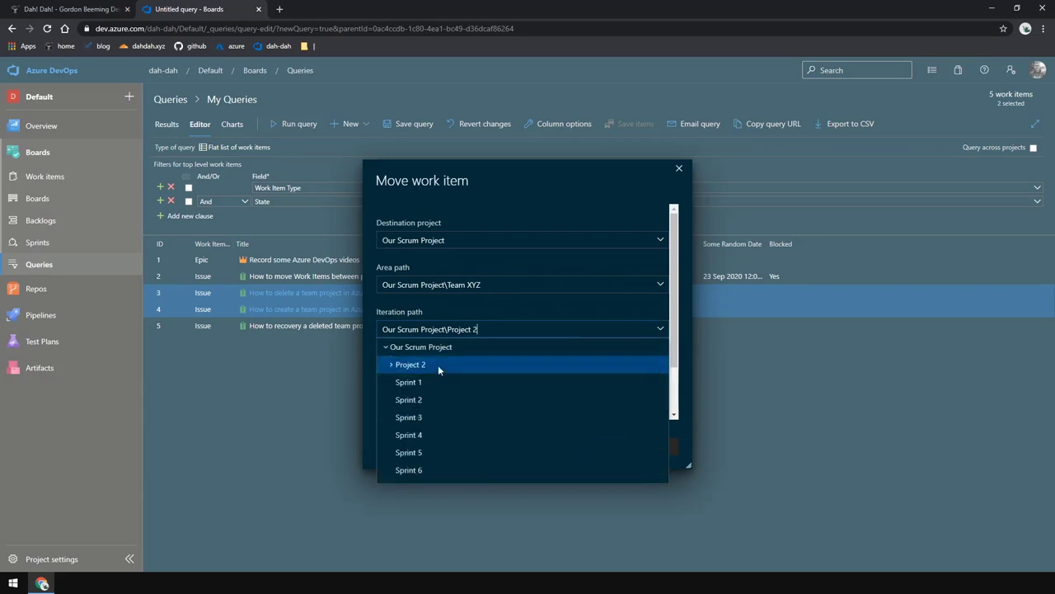
click(393, 368)
click(429, 382)
click(511, 373)
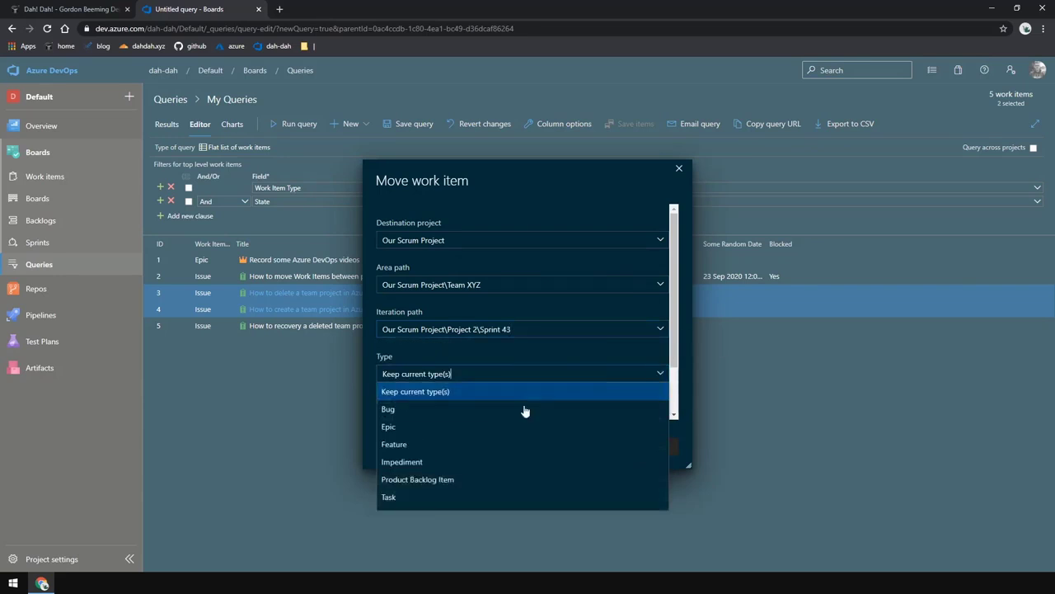
click(457, 477)
click(599, 446)
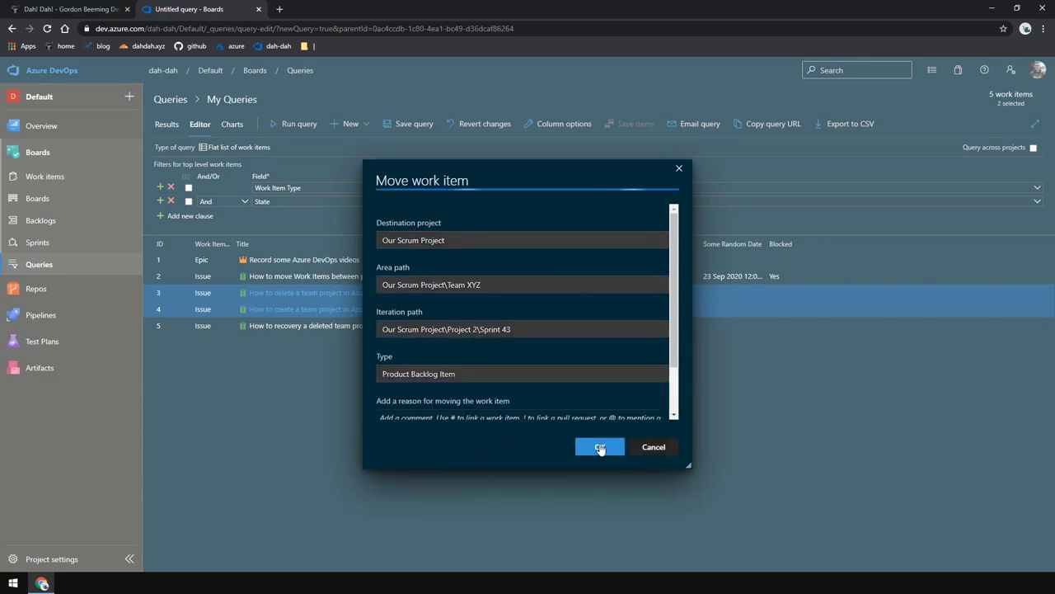
Bulk edit items 3 and 4 to set State to Done, then save the items
right_click(619, 308)
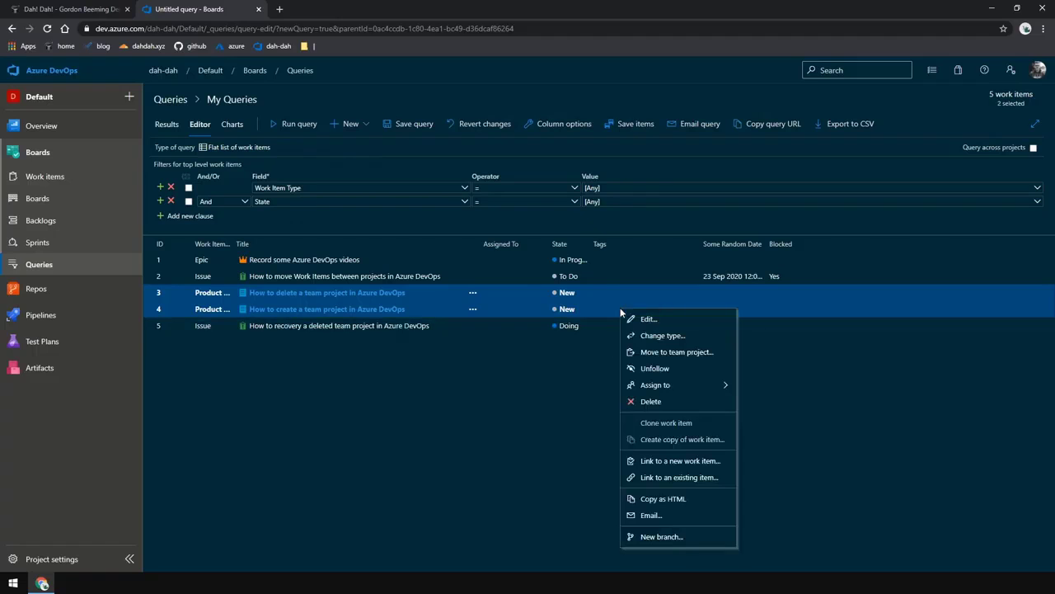
click(678, 320)
text(s)
key(Tab)
text(D)
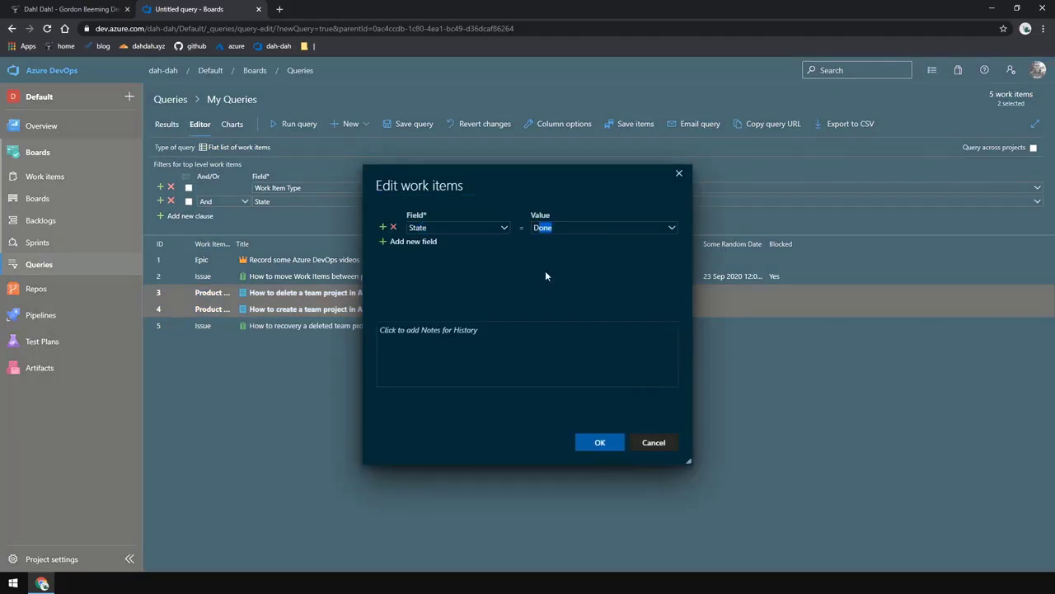
key(Tab)
click(599, 442)
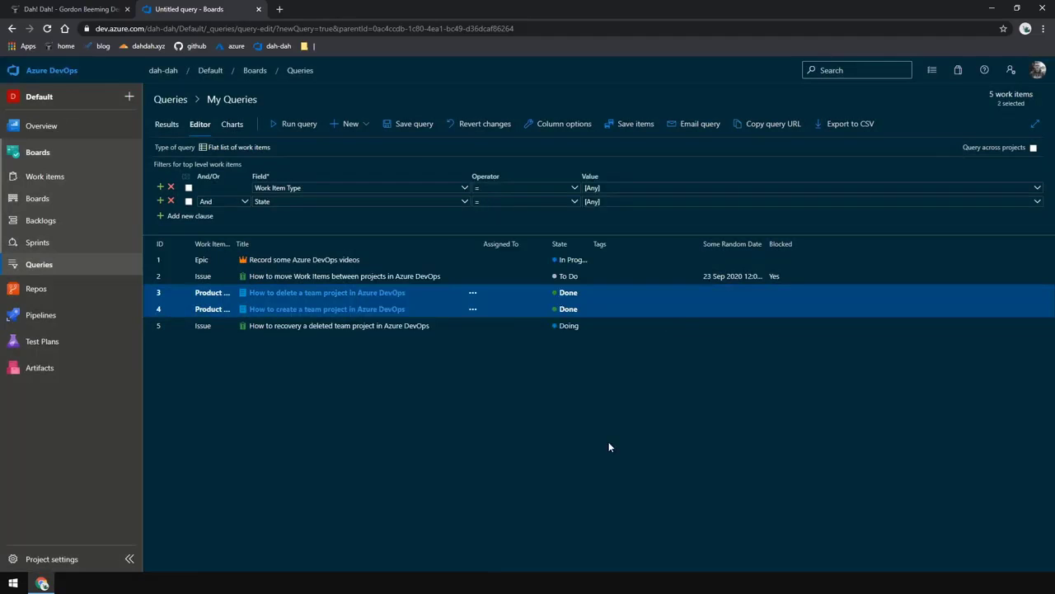
click(630, 125)
Move item 5 to Our Scrum Project as a Product Backlog Item and open it
right_click(623, 274)
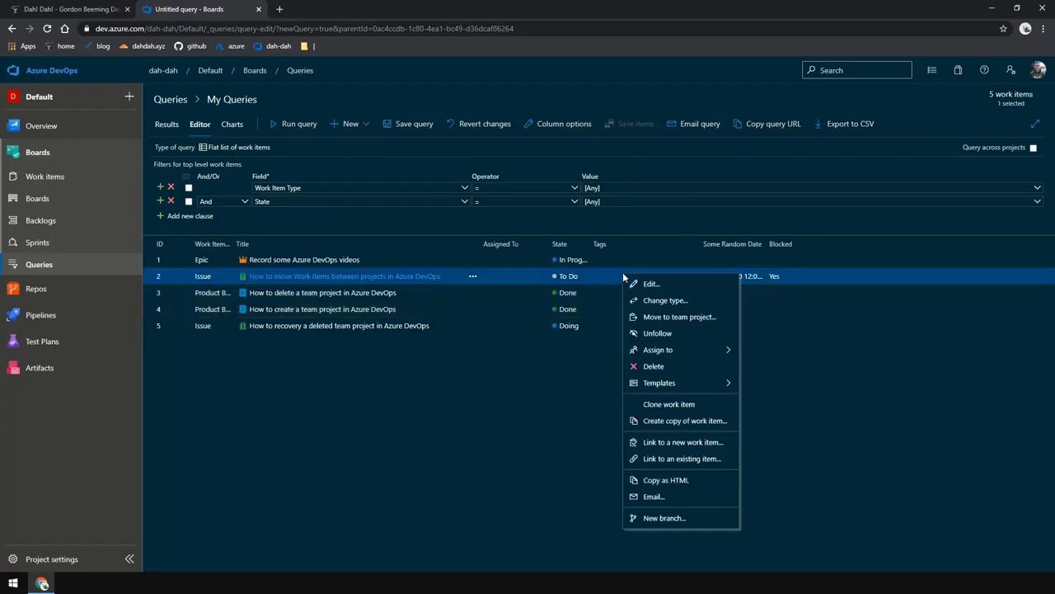
click(601, 327)
right_click(603, 327)
click(614, 325)
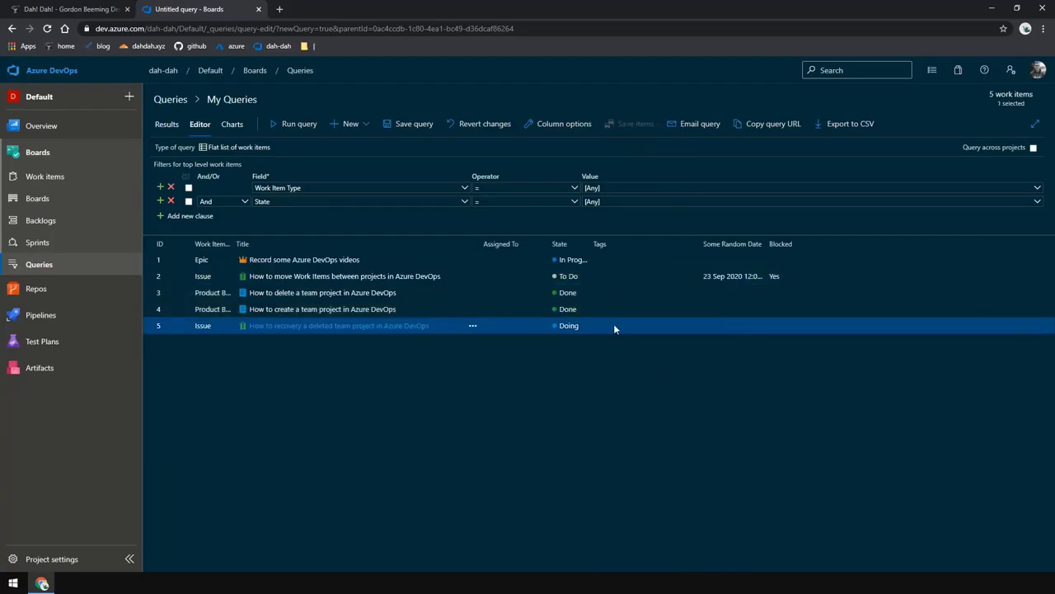
right_click(614, 325)
click(671, 364)
click(672, 302)
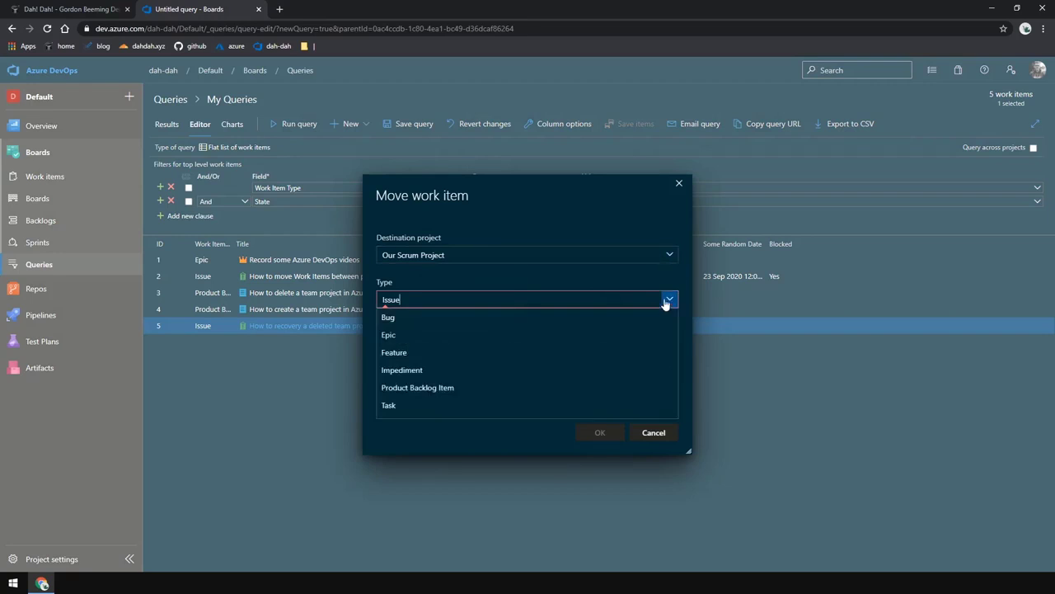
click(597, 390)
click(598, 432)
click(280, 326)
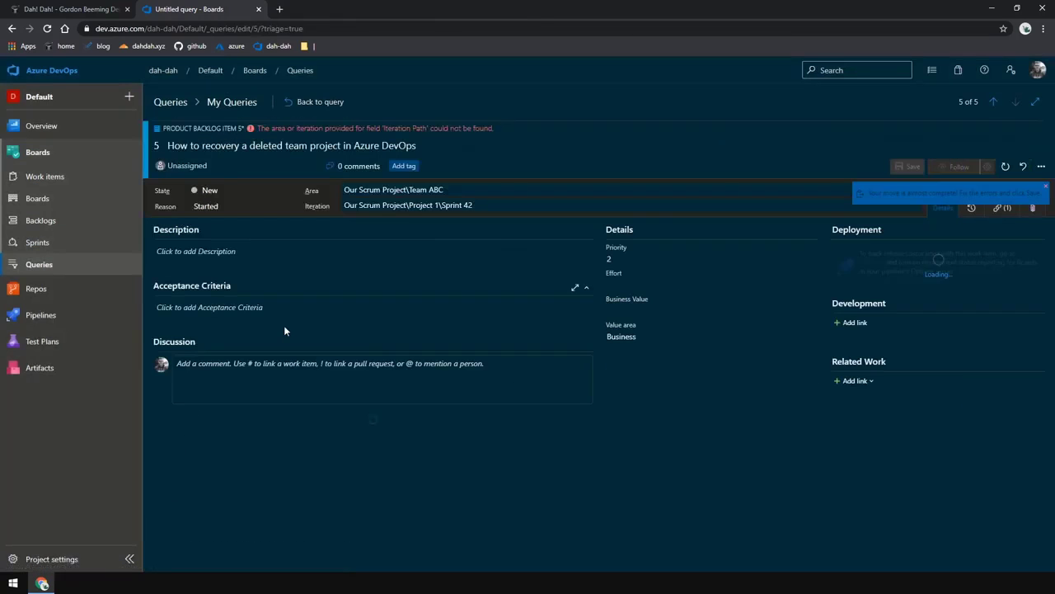
Set item 5's area to Our Scrum Project\Team XYZ and choose a new iteration, save it, and return to the query
click(395, 190)
click(388, 257)
click(384, 206)
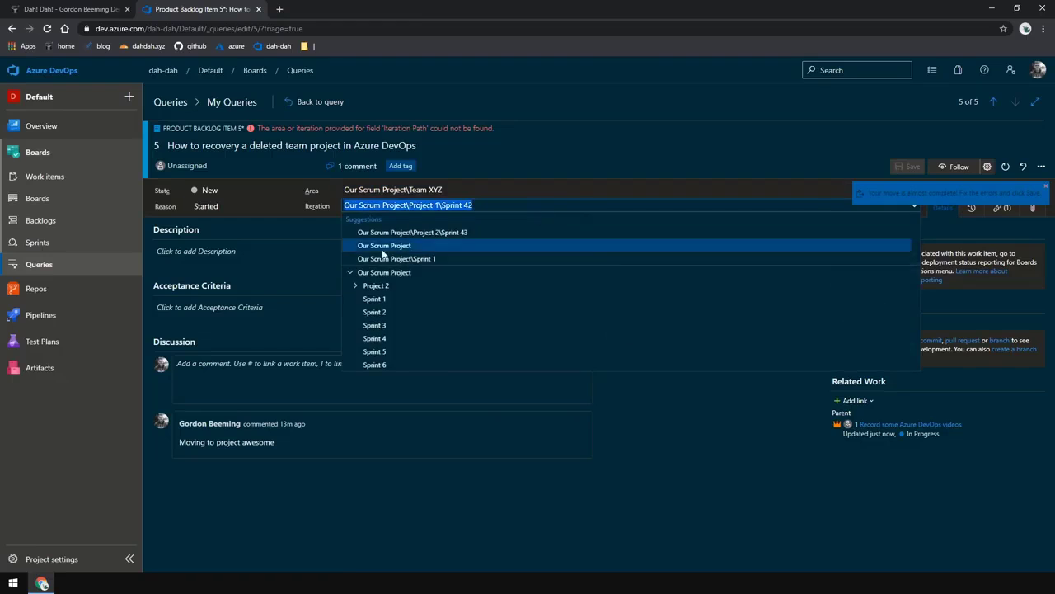
click(383, 297)
click(908, 166)
click(309, 102)
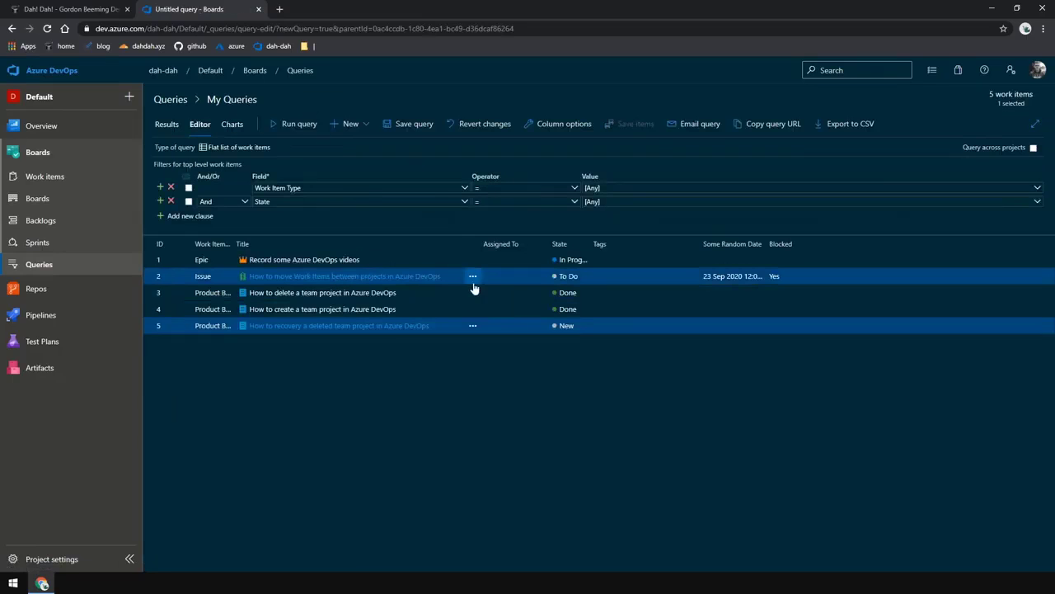
Move item 2 to Our Scrum Project as a Product Backlog Item
right_click(616, 277)
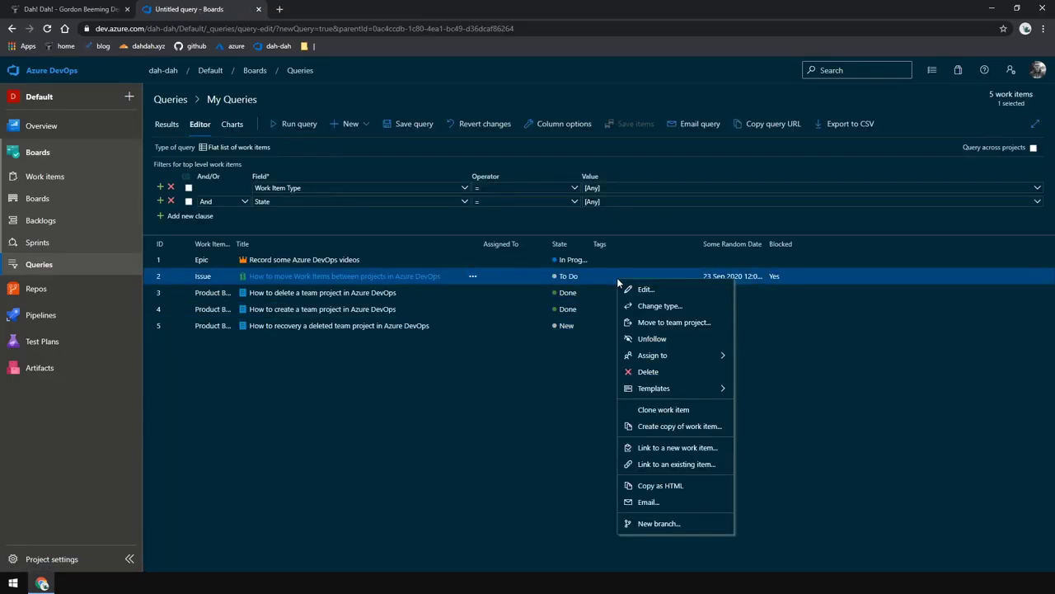
click(665, 323)
click(670, 298)
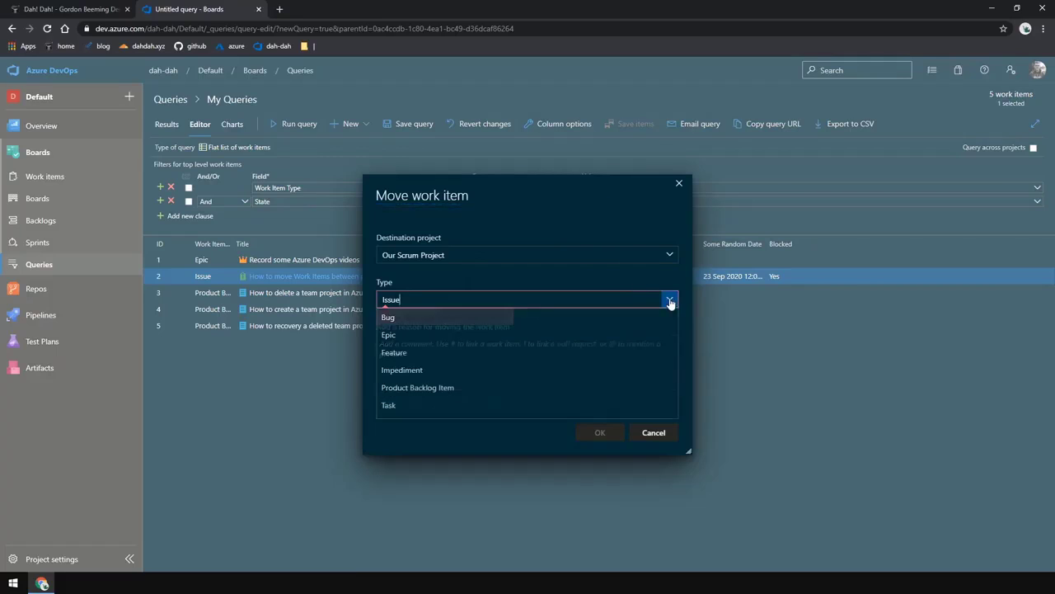
click(504, 387)
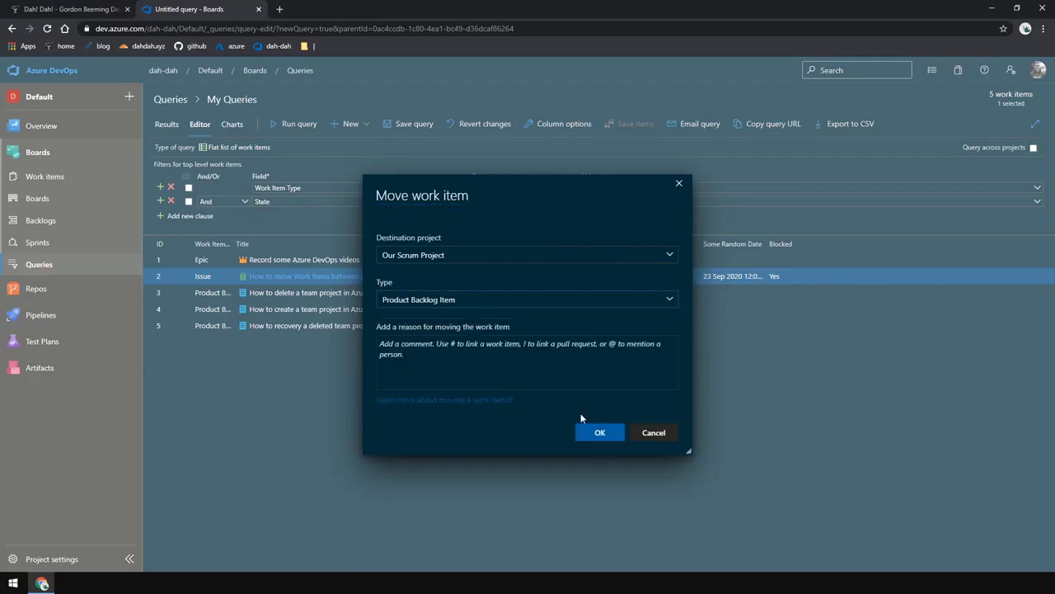
click(600, 435)
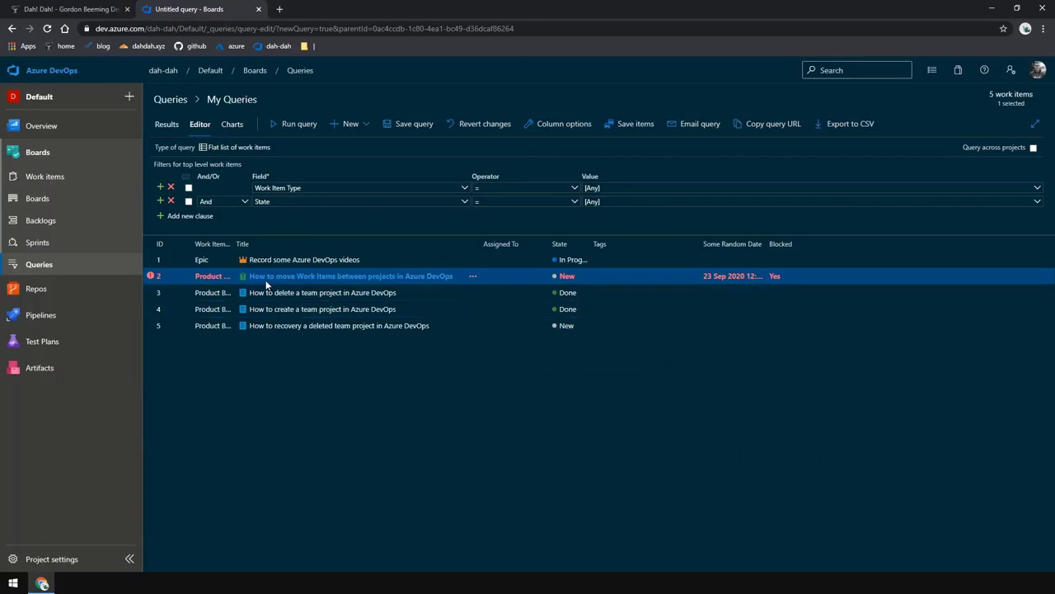
Open item 2, set its area to Team XYZ and iteration to Project 2\Sprint 43, and save it
click(274, 276)
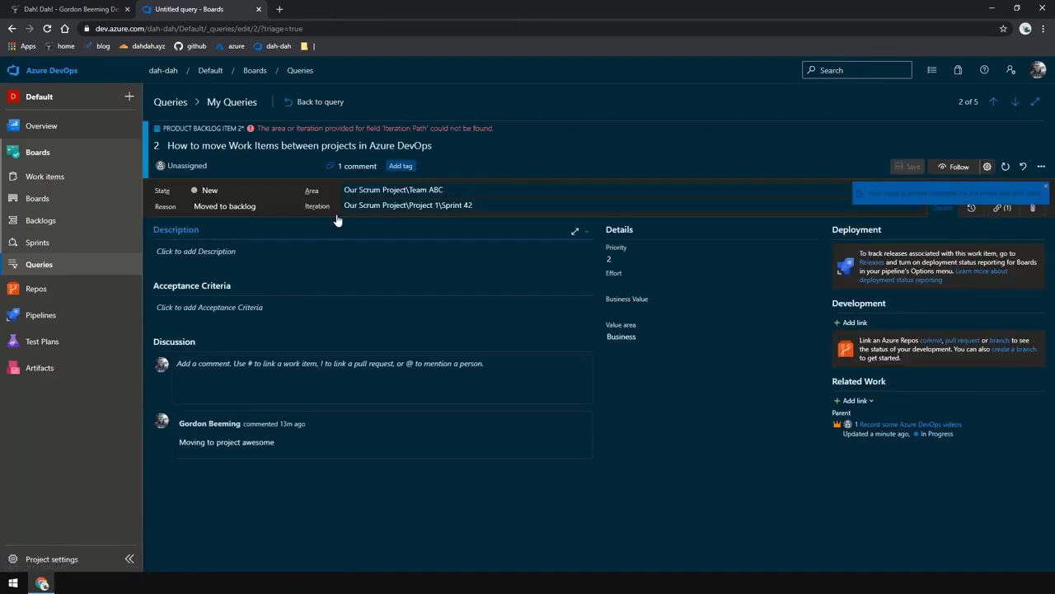
click(411, 257)
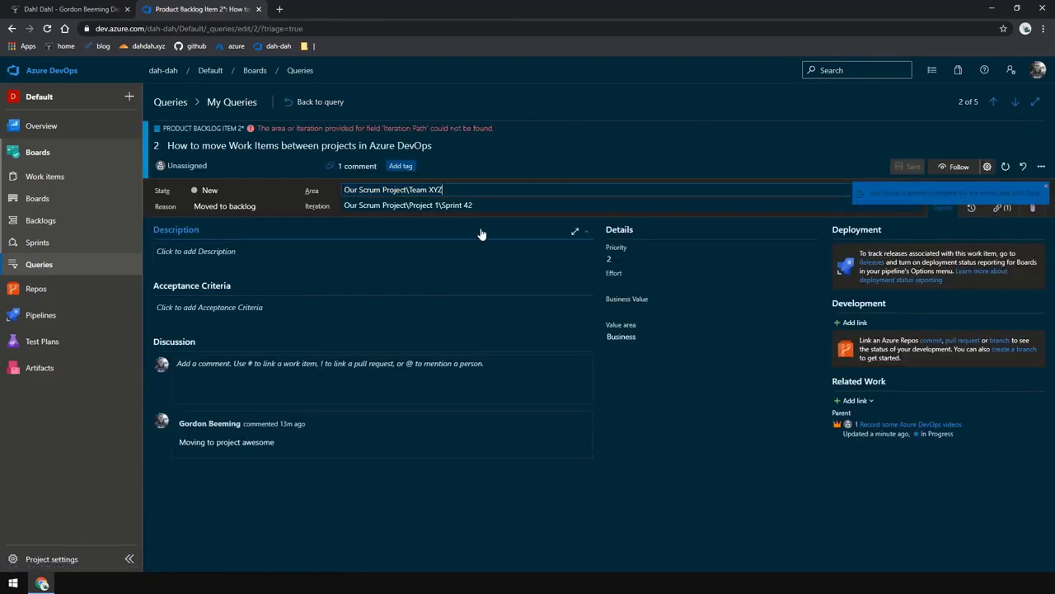
click(462, 205)
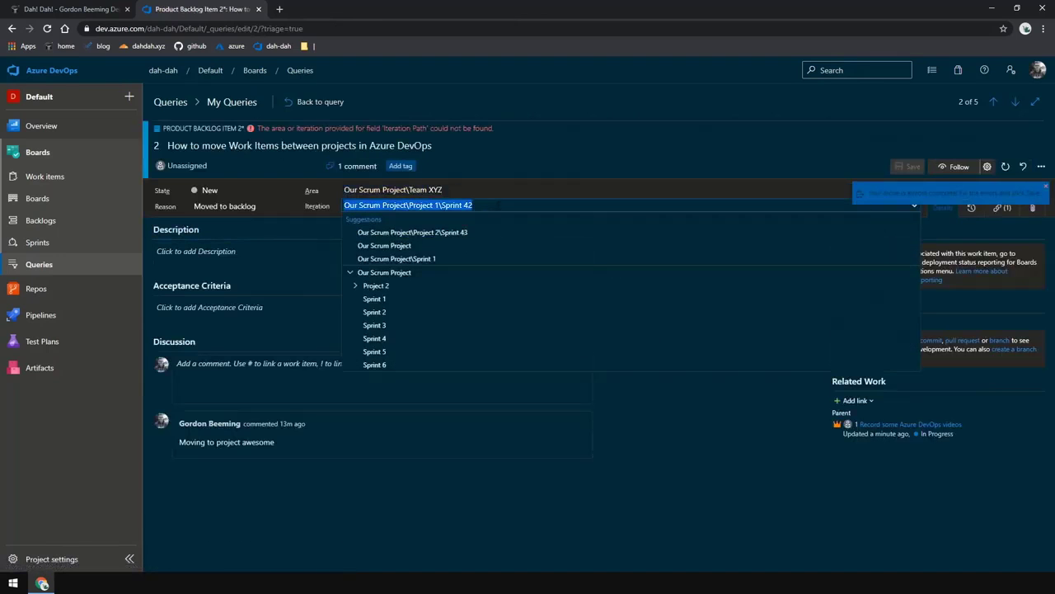
click(396, 299)
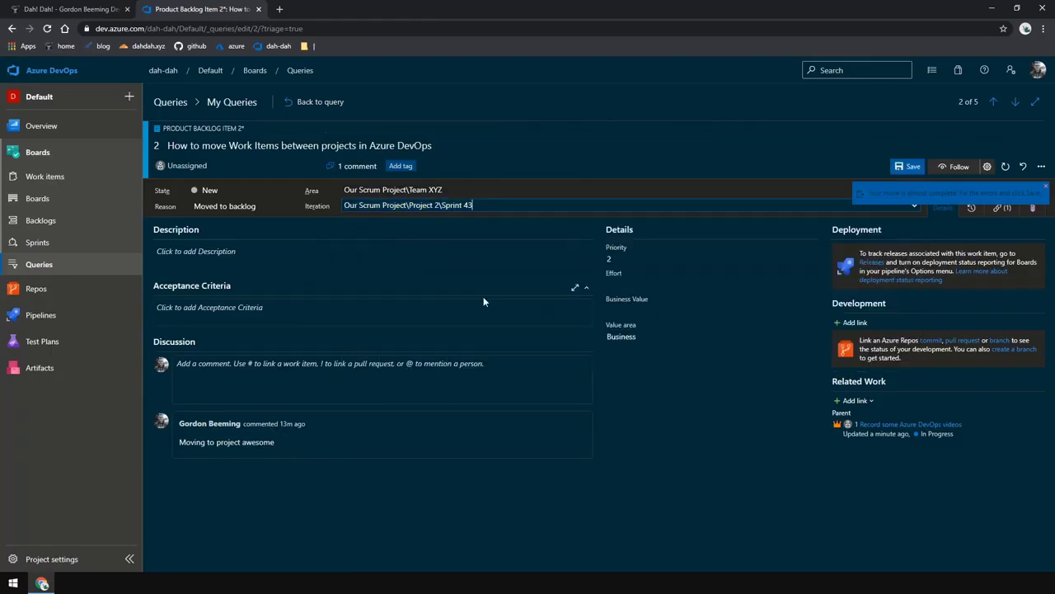
click(905, 167)
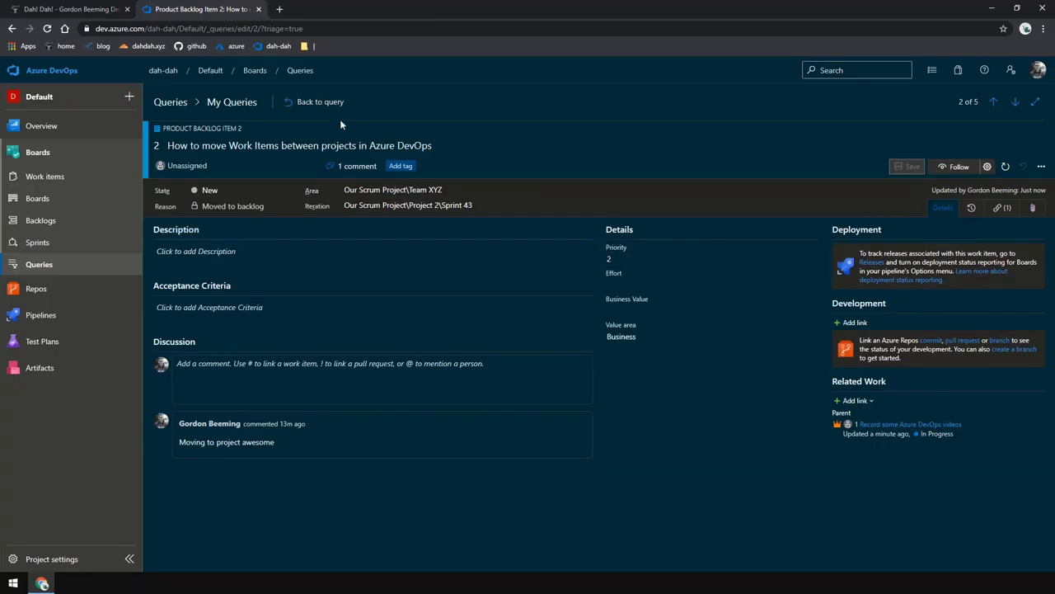
Return to the query, enable querying across projects, and run the query again
click(318, 102)
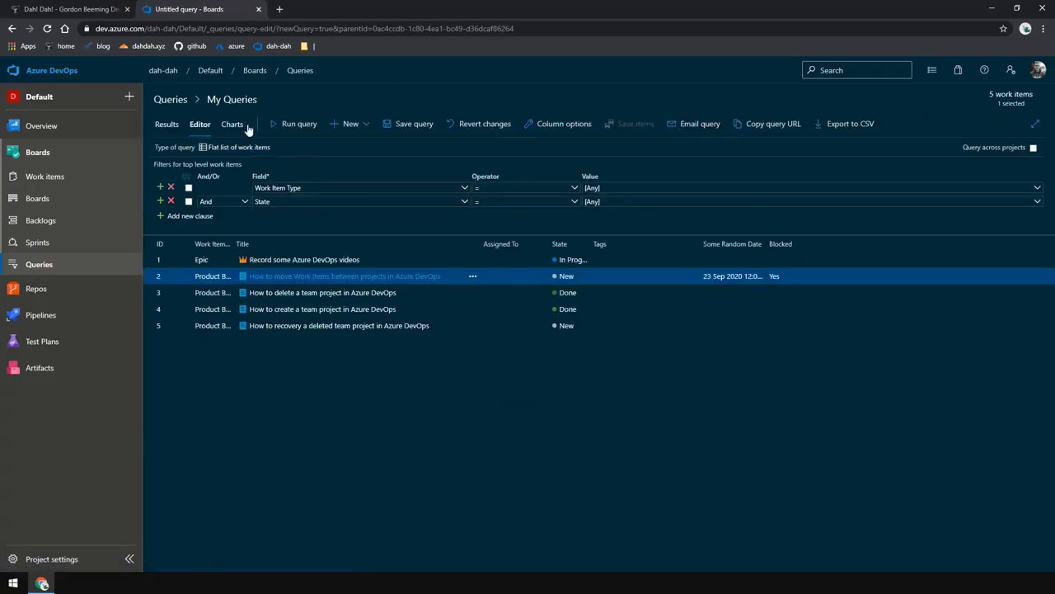
click(295, 125)
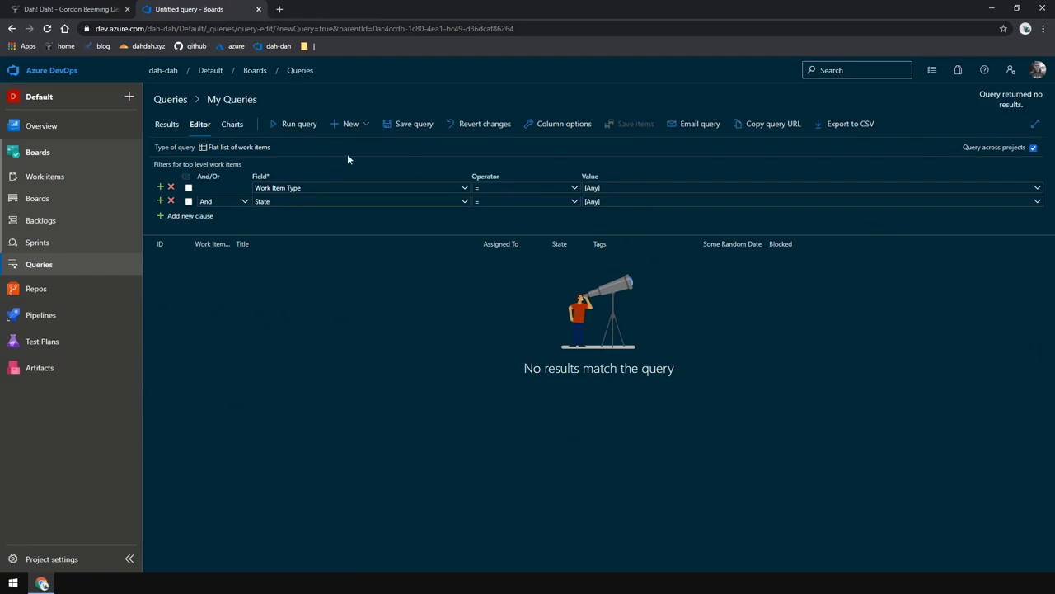
click(284, 129)
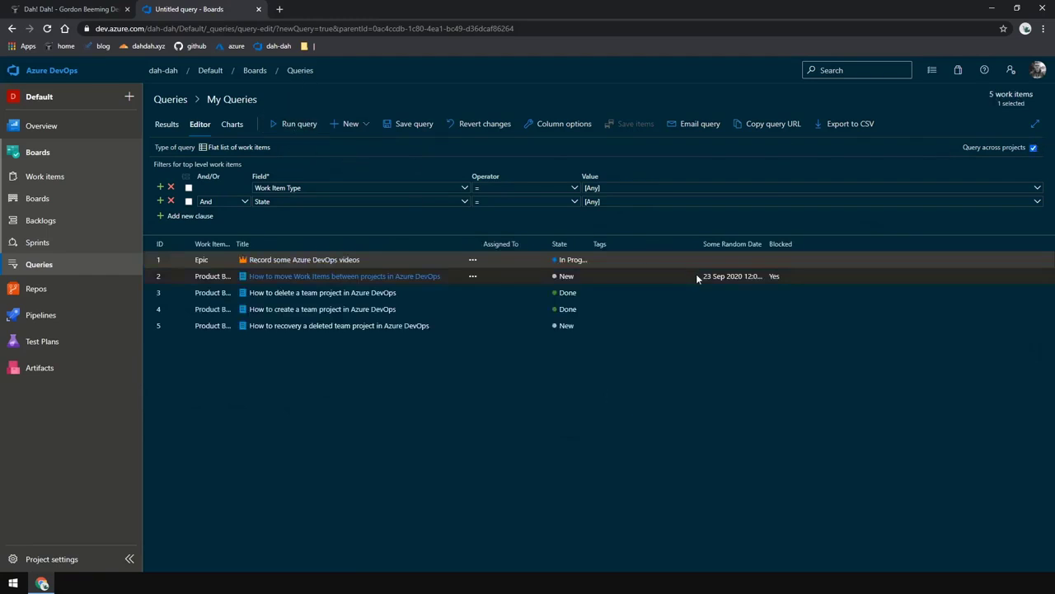
Open item 2, add the tag Blocked, save it, then return to the query and rerun it
click(394, 277)
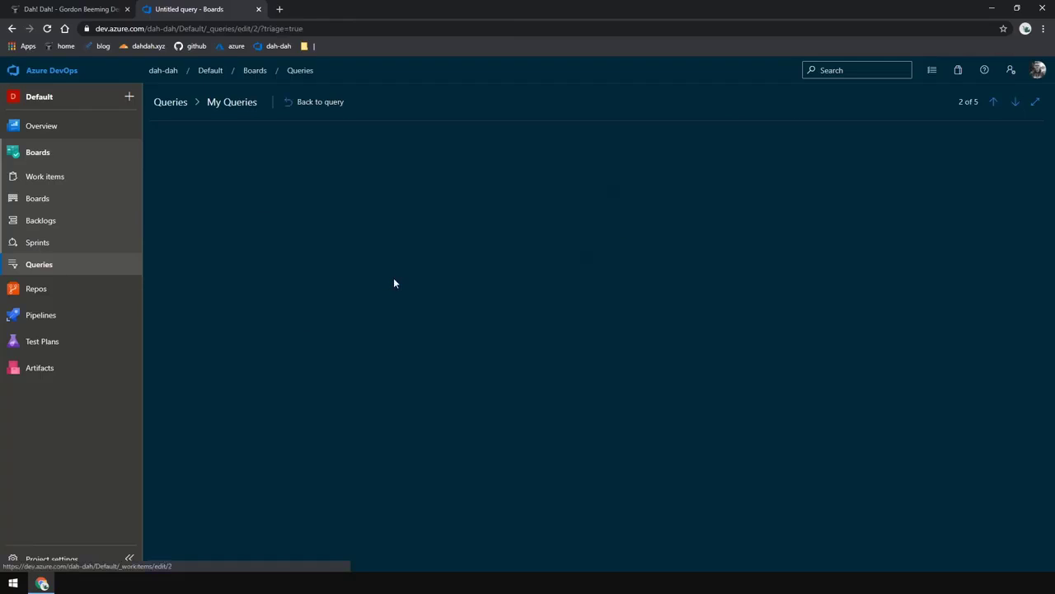
click(411, 168)
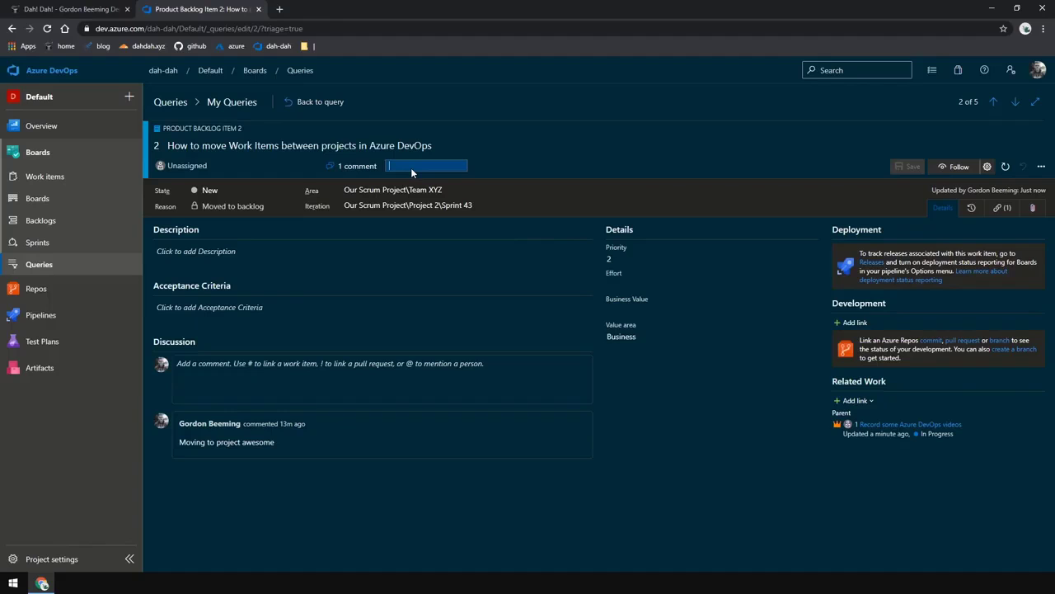
text(Blocked)
key(Return)
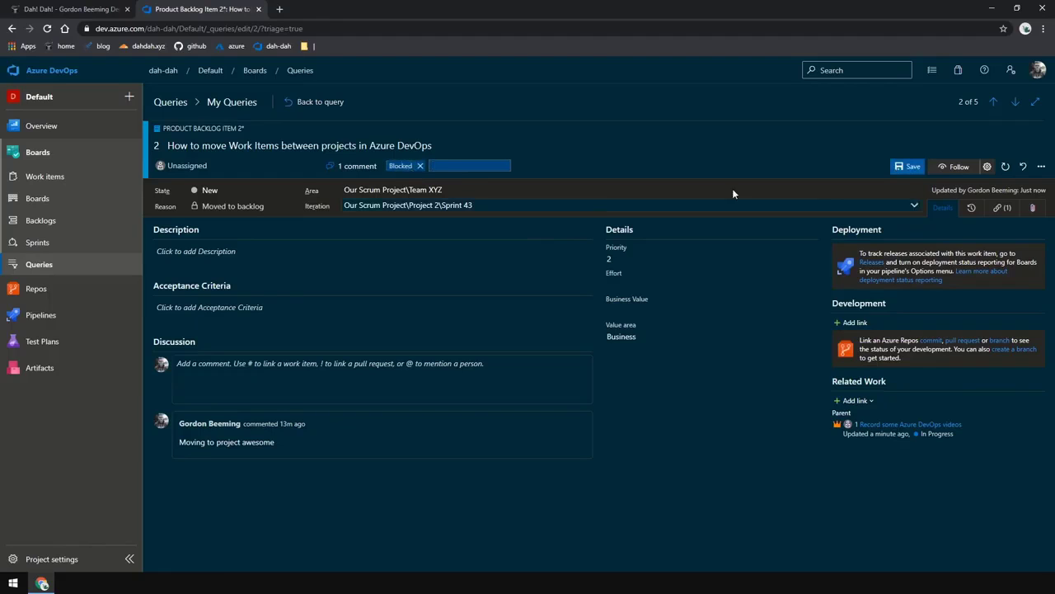
click(909, 166)
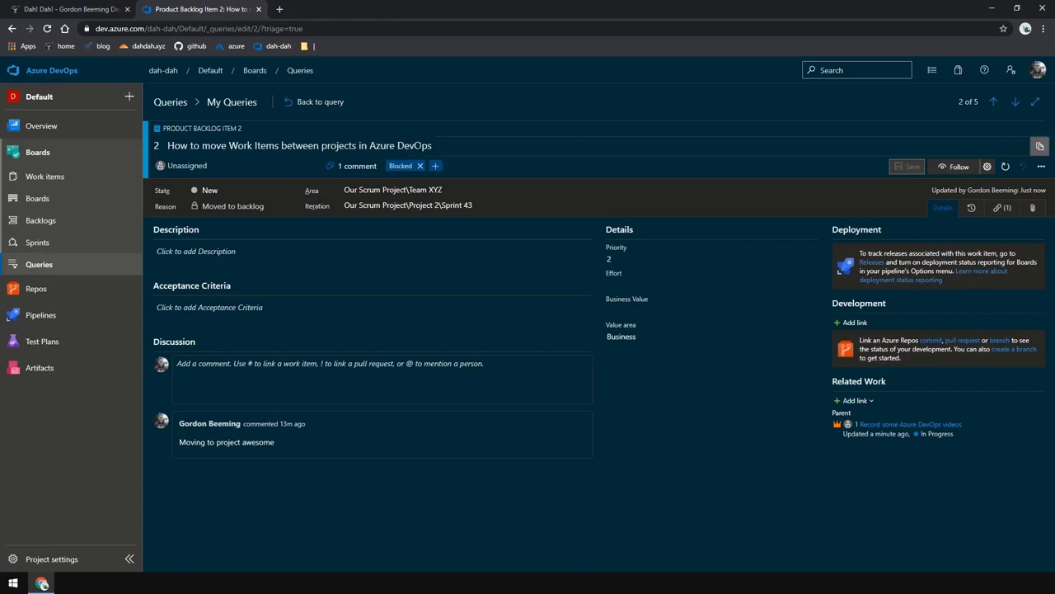
click(336, 112)
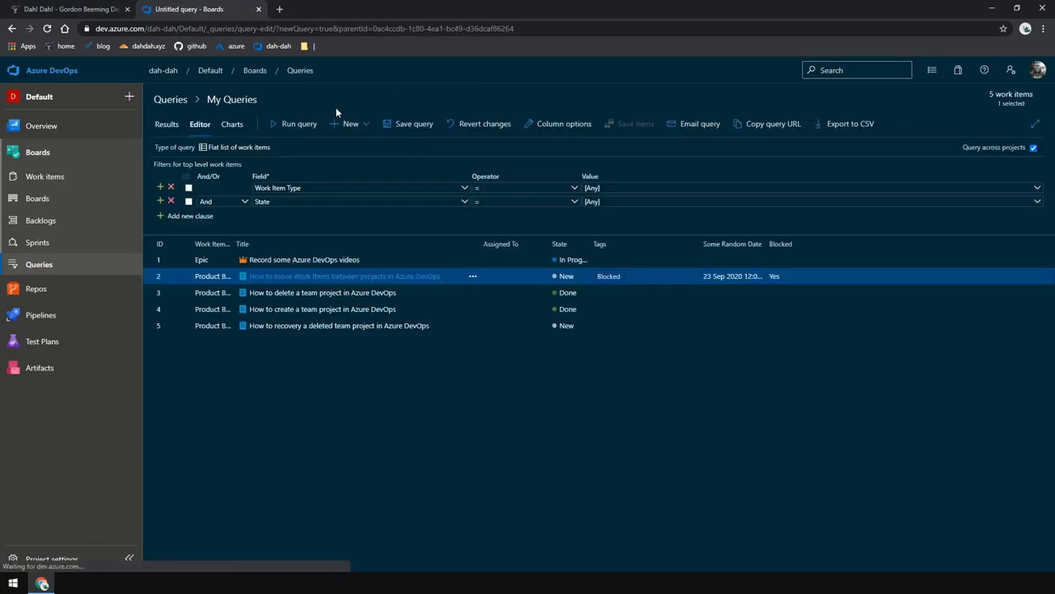
click(286, 125)
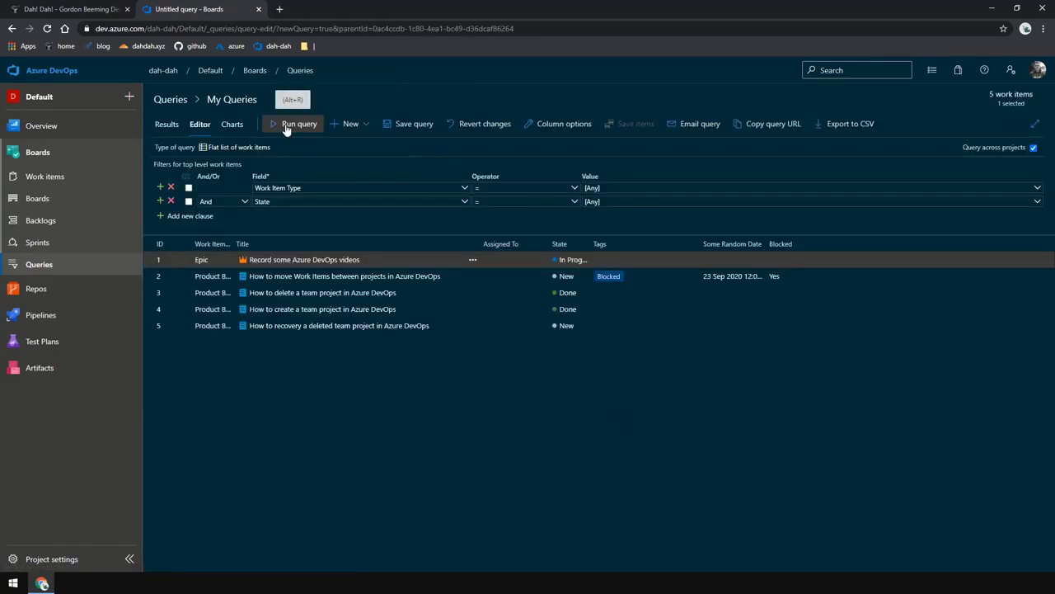